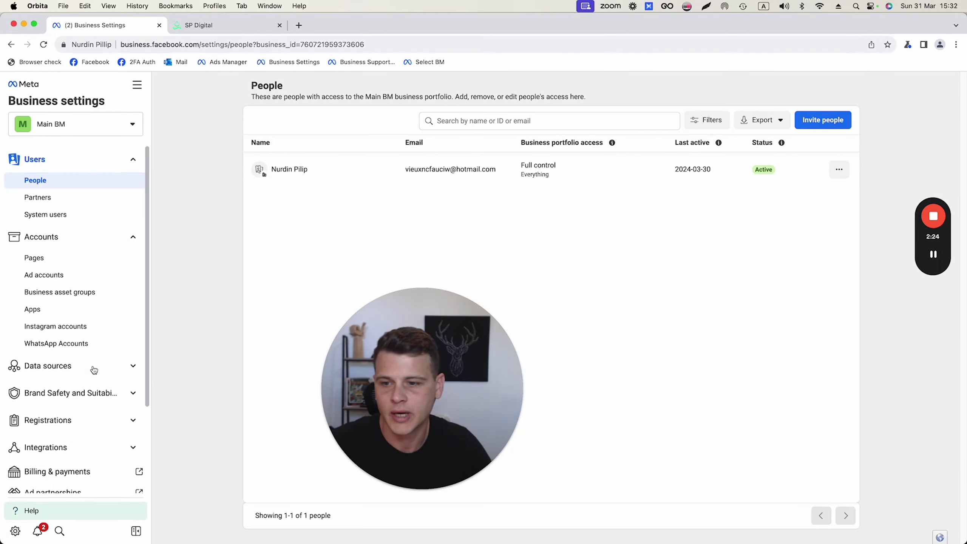
Add a dataset named 'DEMO Pixel' under Data sources > Datasets, skipping the website connection prompt
{"action": "left_click", "coordinate": [48, 366]}
{"action": "scroll", "coordinate": [64, 373], "scroll_direction": "down", "scroll_amount": 3}
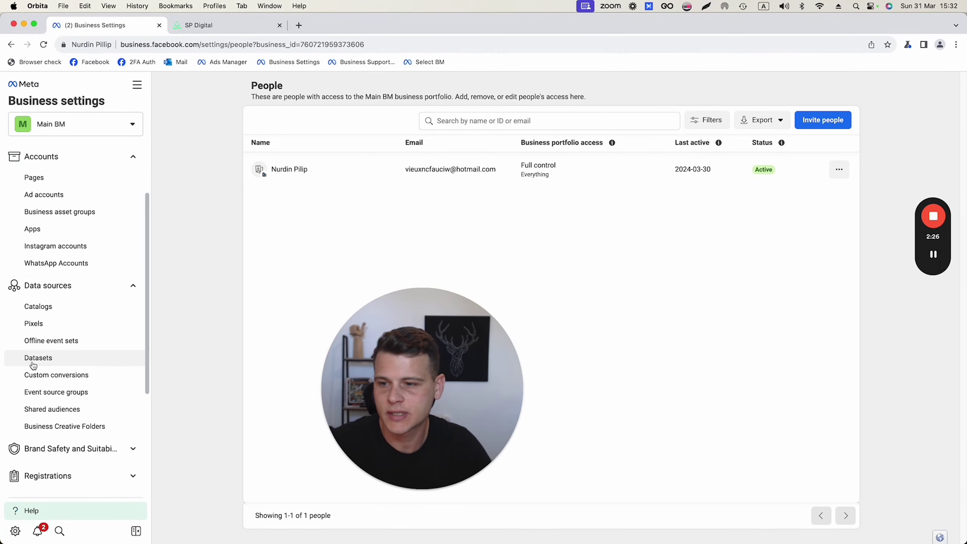
{"action": "left_click", "coordinate": [57, 358]}
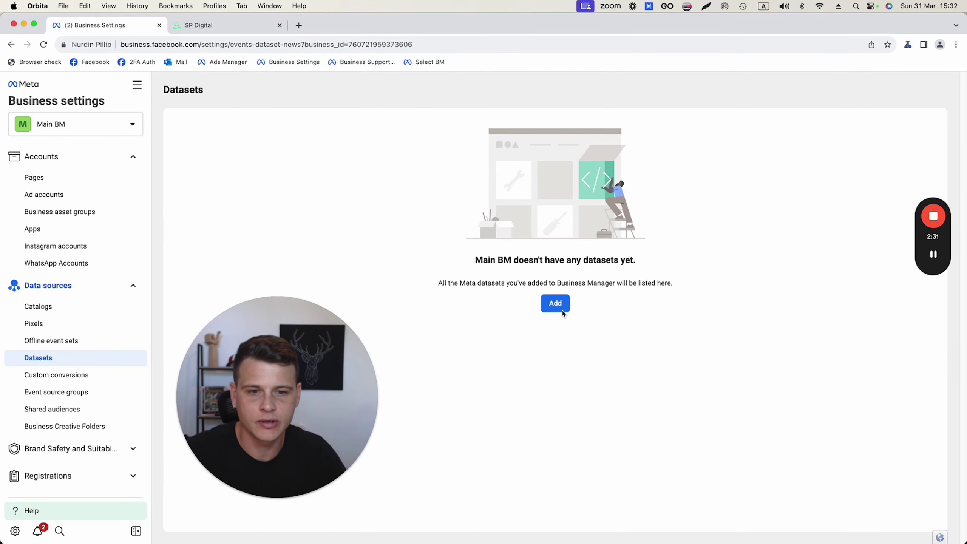
{"action": "left_click", "coordinate": [555, 303]}
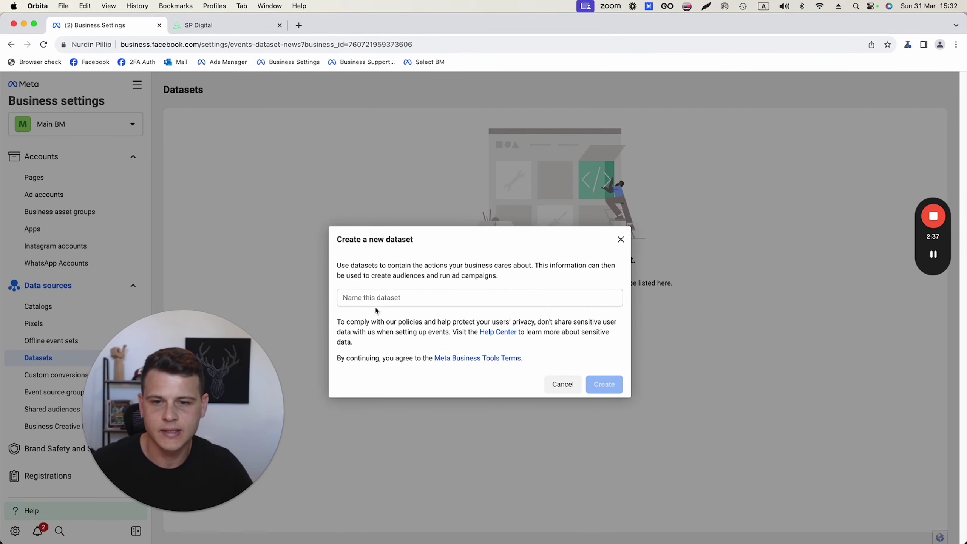
{"action": "left_click", "coordinate": [377, 300]}
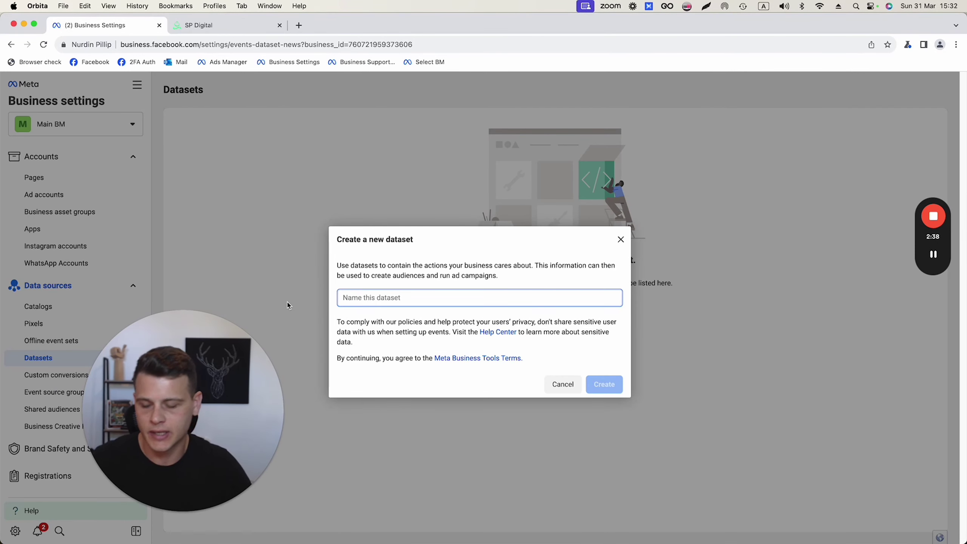
{"action": "type", "text": "DEMO Pixel"}
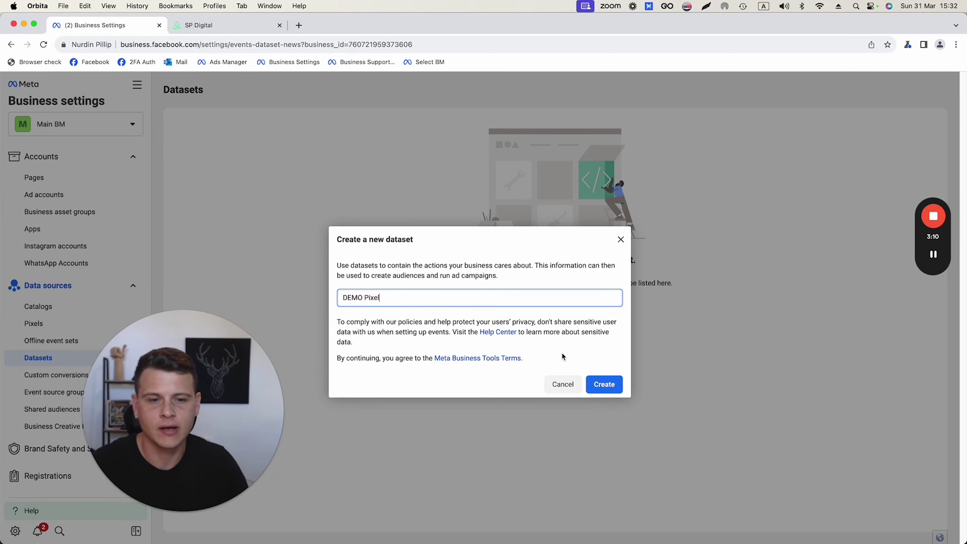
{"action": "left_click", "coordinate": [608, 390]}
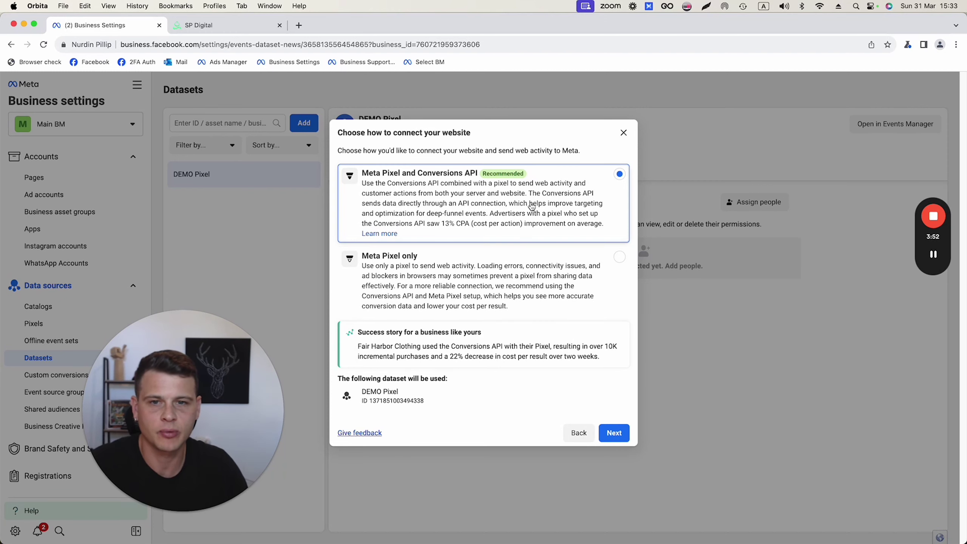
{"action": "left_click", "coordinate": [623, 133]}
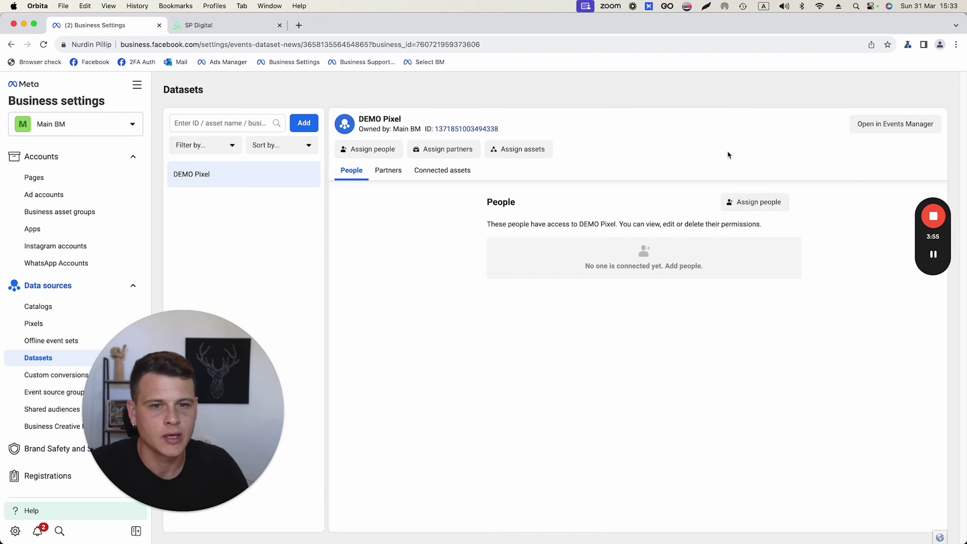
Open DEMO Pixel in Events Manager, choose manual code installation, and copy the pixel base code
{"action": "left_click", "coordinate": [882, 132]}
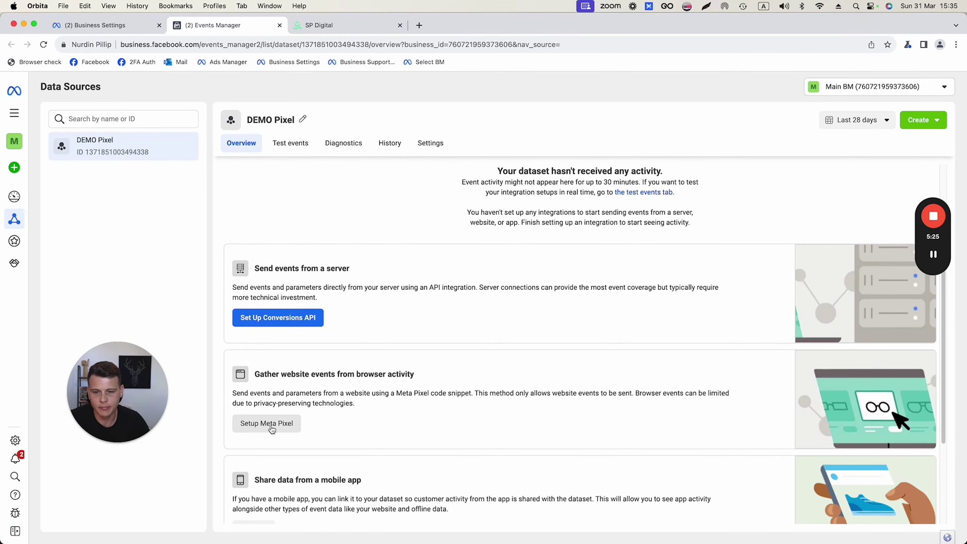
{"action": "left_click", "coordinate": [272, 426]}
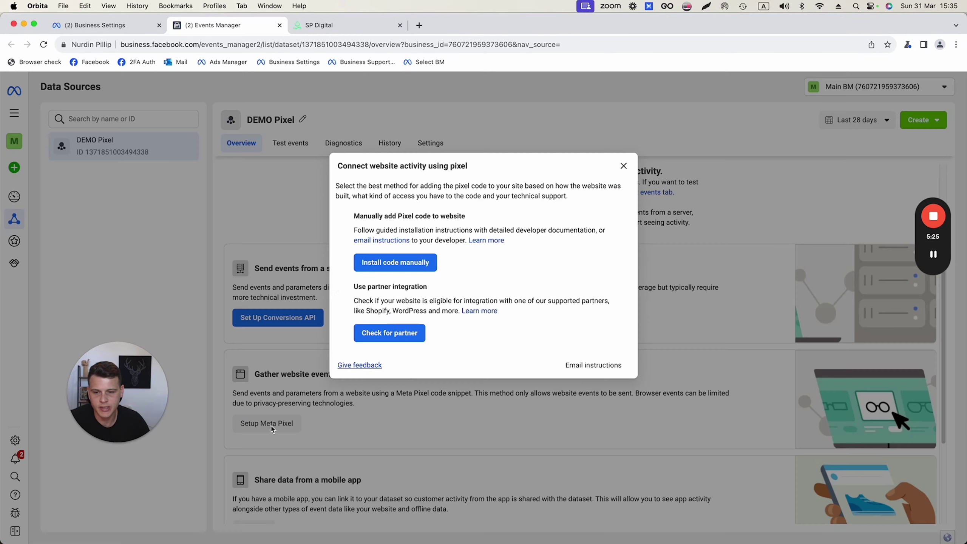
{"action": "left_click", "coordinate": [392, 270]}
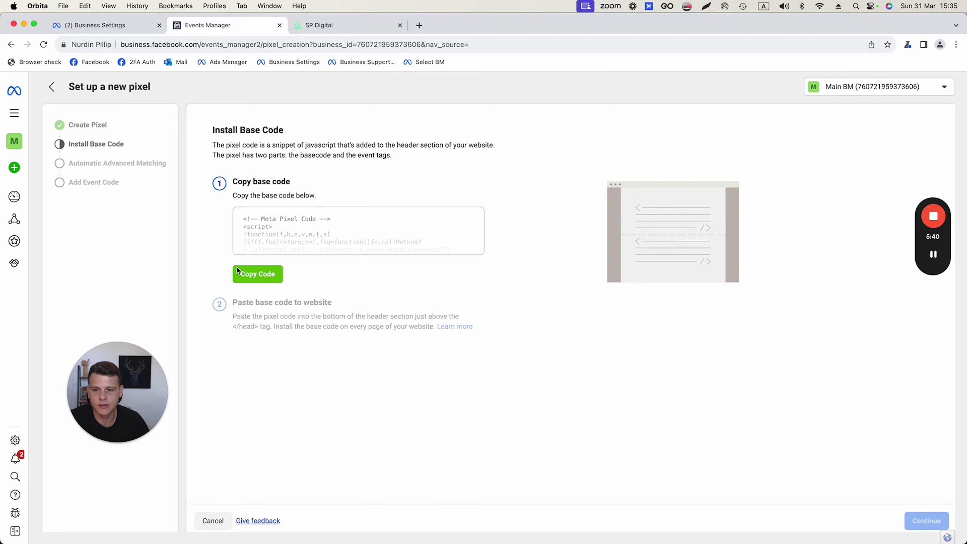
{"action": "left_click", "coordinate": [251, 277]}
Paste the copied pixel base code into the DEMO - 3 Step Funnel's head tracking code setting
{"action": "left_click", "coordinate": [327, 28]}
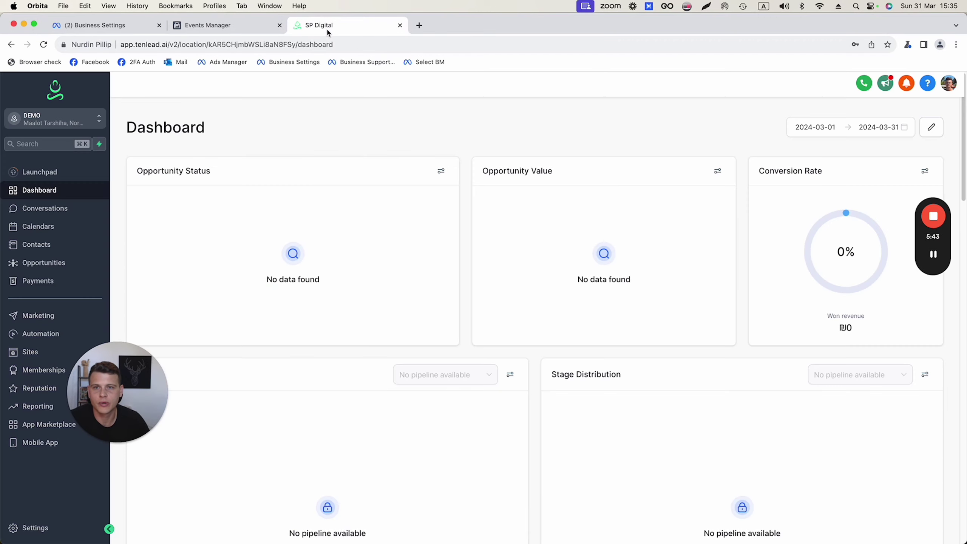
{"action": "left_click", "coordinate": [32, 353]}
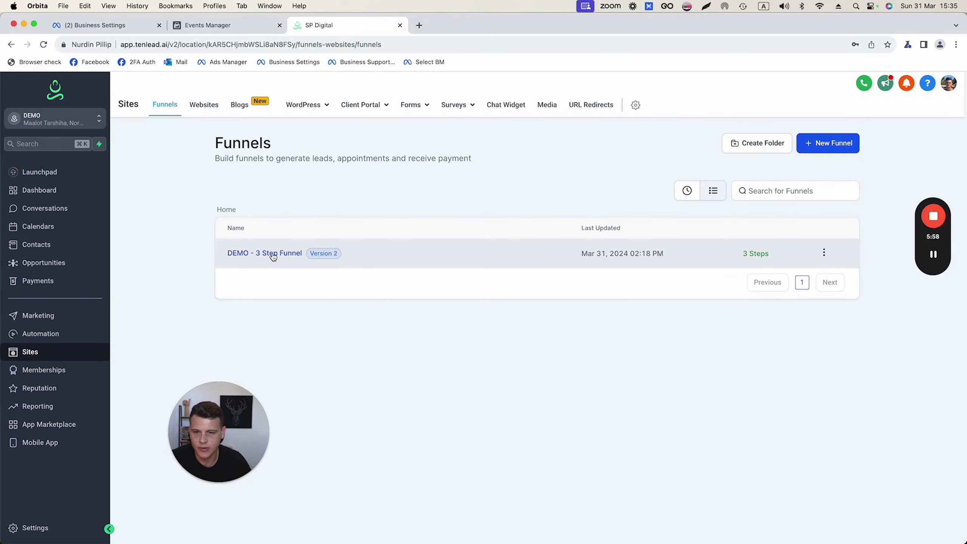
{"action": "left_click", "coordinate": [270, 253]}
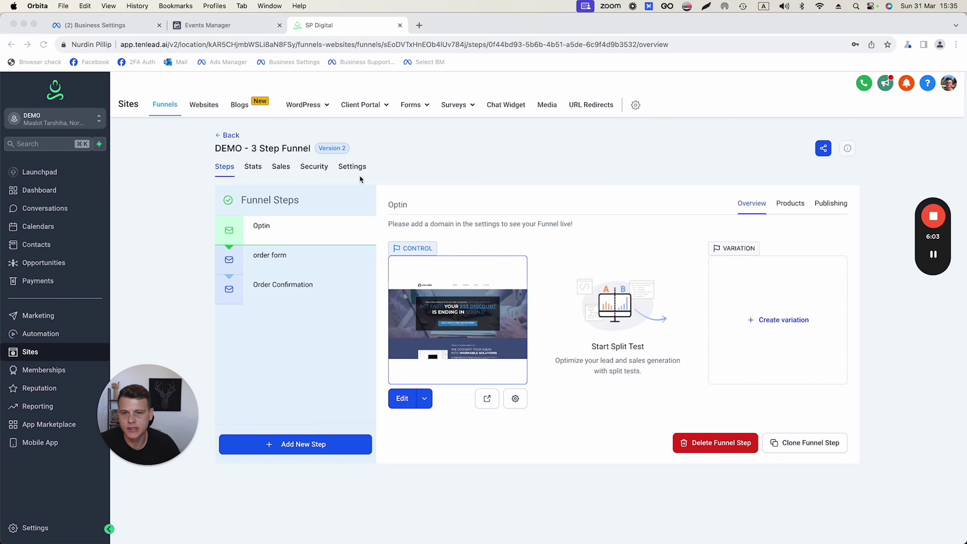
{"action": "left_click", "coordinate": [353, 168]}
{"action": "scroll", "coordinate": [293, 280], "scroll_direction": "down", "scroll_amount": 1}
{"action": "left_click_drag", "start_coordinate": [233, 295], "coordinate": [249, 294]}
{"action": "left_click", "coordinate": [277, 309]}
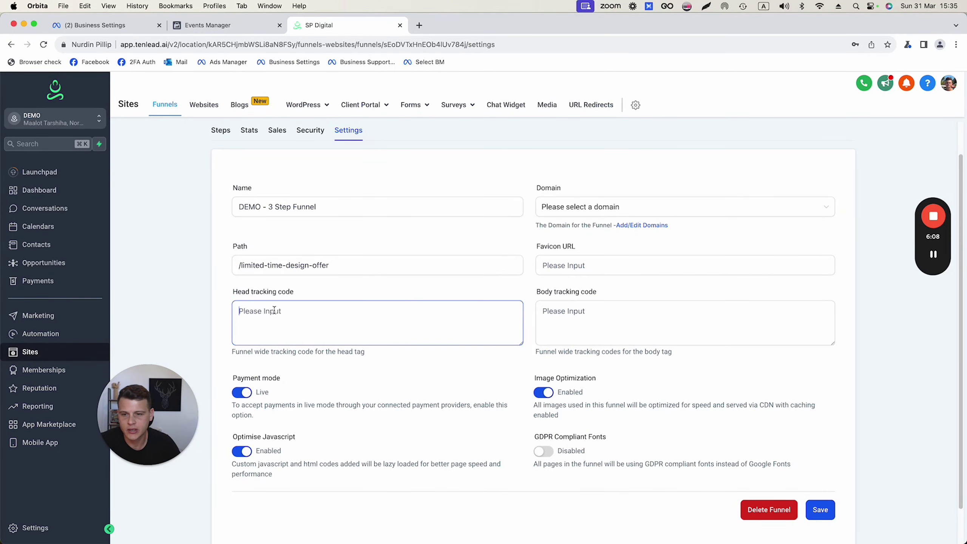
{"action": "right_click", "coordinate": [263, 314]}
{"action": "left_click", "coordinate": [289, 386]}
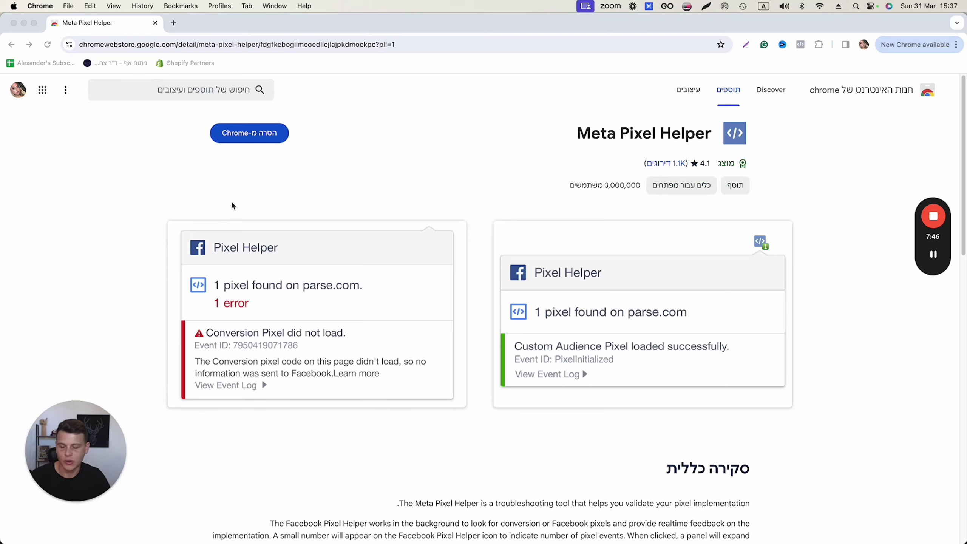
Load the funnel preview URL and confirm Meta Pixel Helper shows one pixel firing PageView
{"action": "left_click", "coordinate": [187, 44]}
{"action": "key", "text": "cmd+v"}
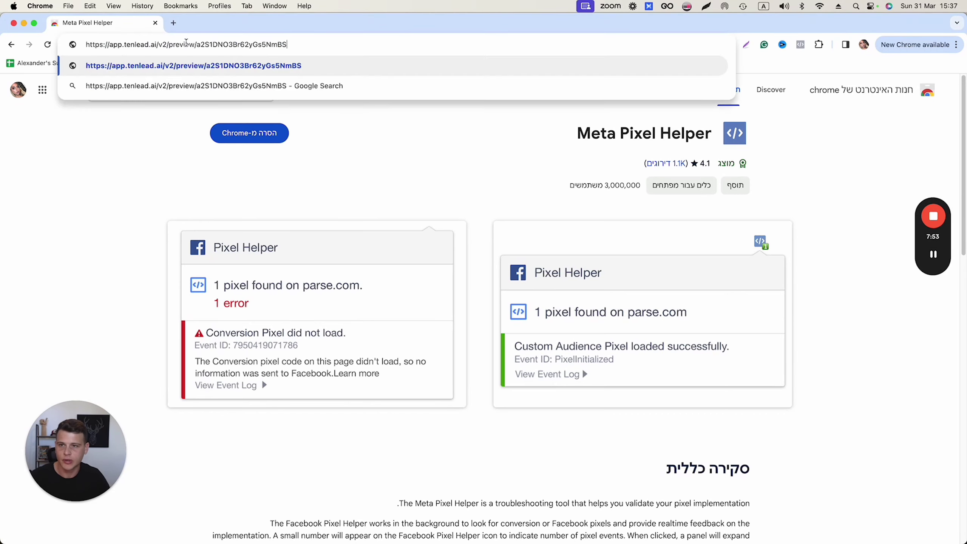
{"action": "key", "text": "Return"}
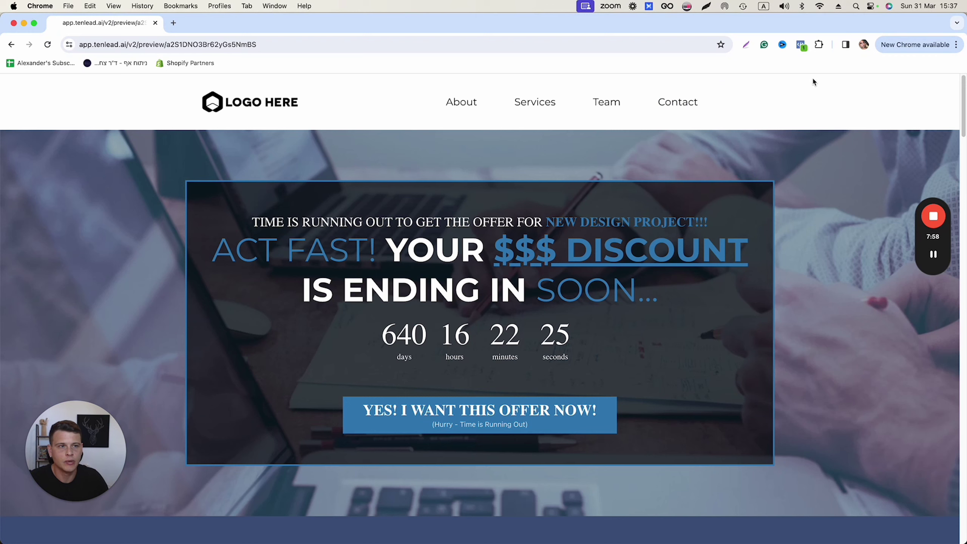
{"action": "left_click", "coordinate": [801, 45]}
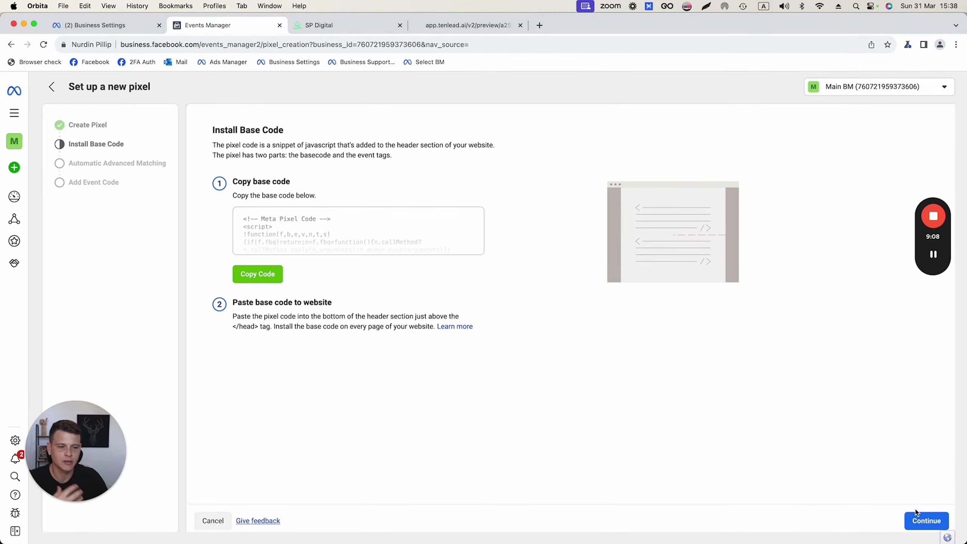
Finish the pixel setup wizard with Automatic Advanced Matching on, ending on the DEMO Pixel overview
{"action": "left_click", "coordinate": [923, 522]}
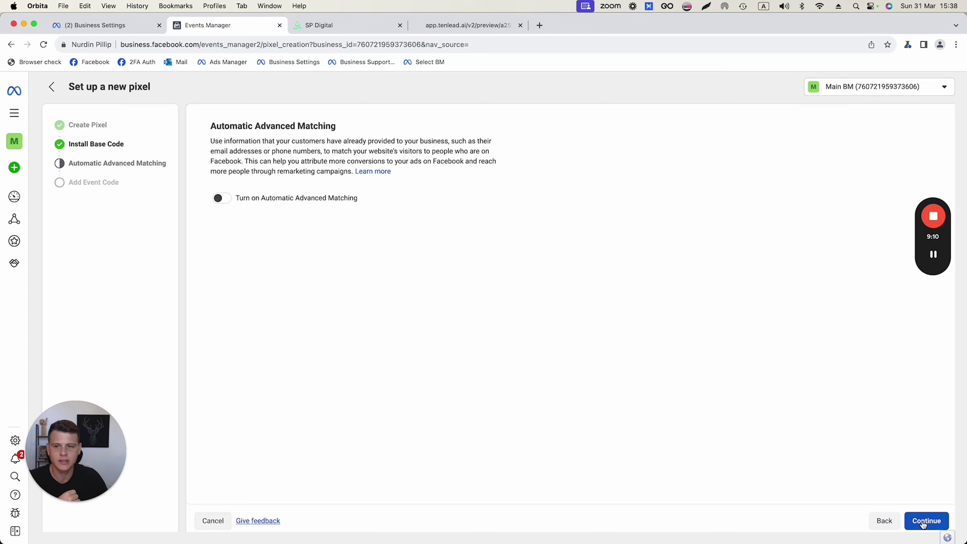
{"action": "left_click", "coordinate": [222, 199]}
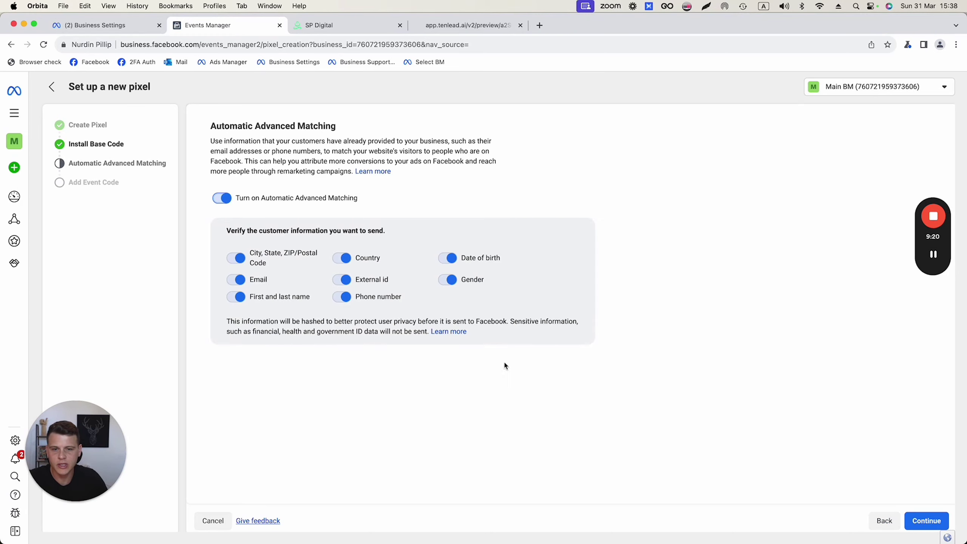
{"action": "left_click", "coordinate": [926, 525]}
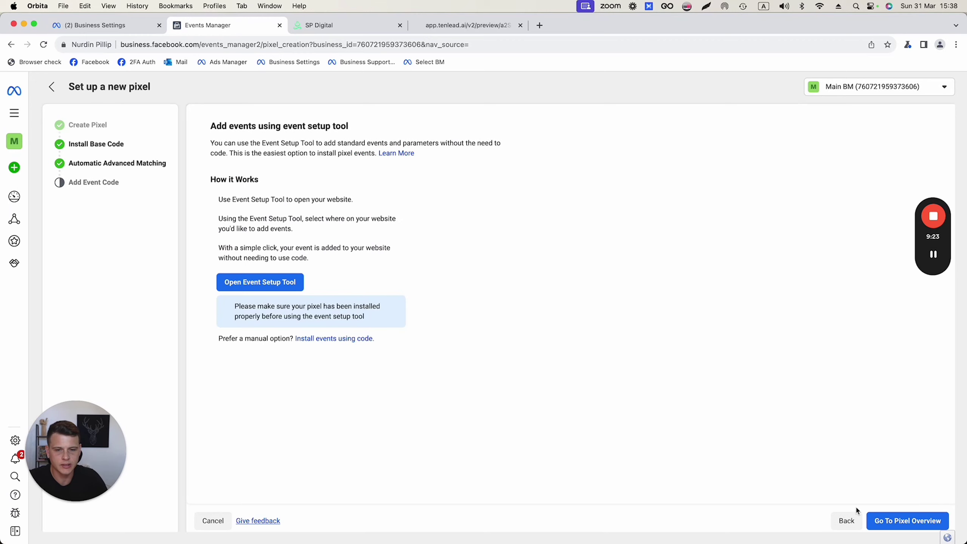
{"action": "left_click", "coordinate": [910, 520]}
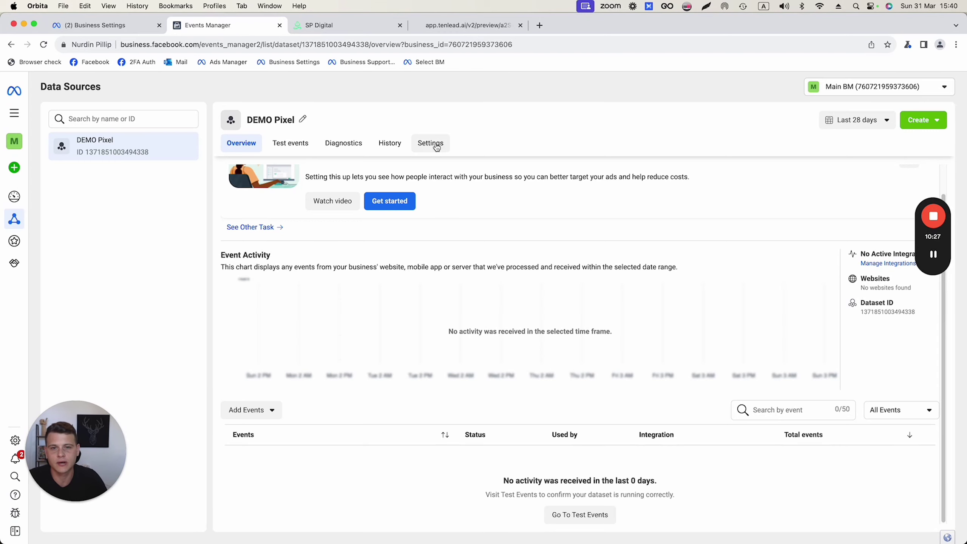
Open DEMO Pixel's Settings tab and review its Dataset ID and Conversions API options
{"action": "left_click", "coordinate": [437, 148]}
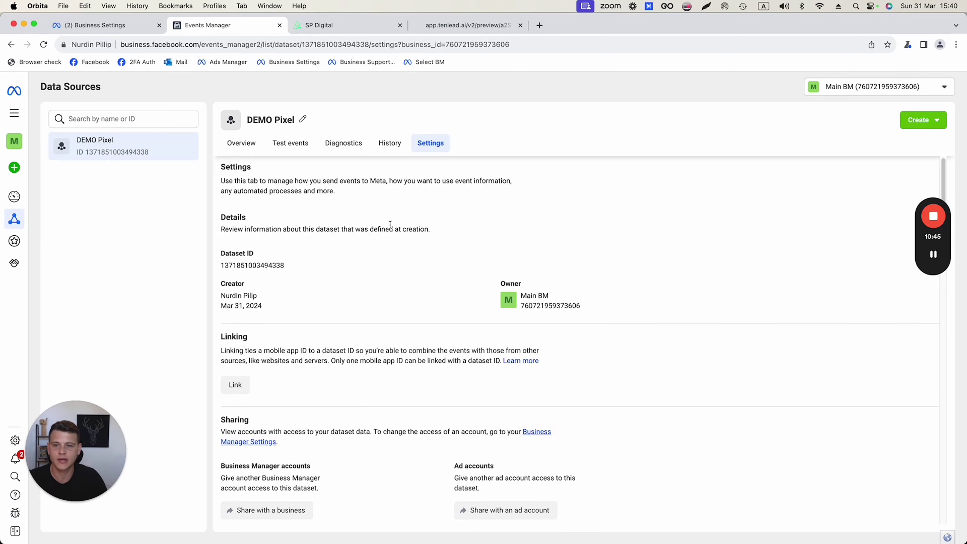
{"action": "scroll", "coordinate": [392, 229], "scroll_direction": "down", "scroll_amount": 2}
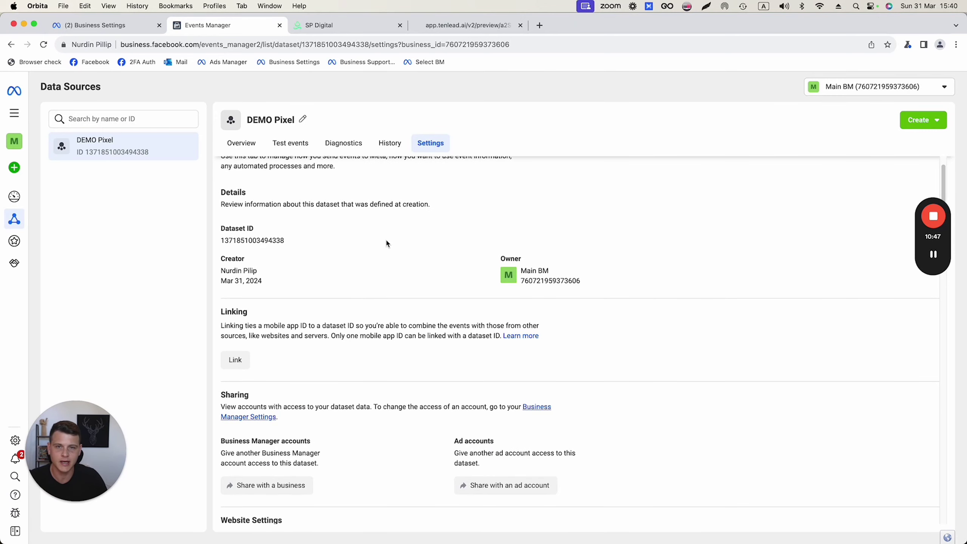
{"action": "scroll", "coordinate": [387, 238], "scroll_direction": "down", "scroll_amount": 15}
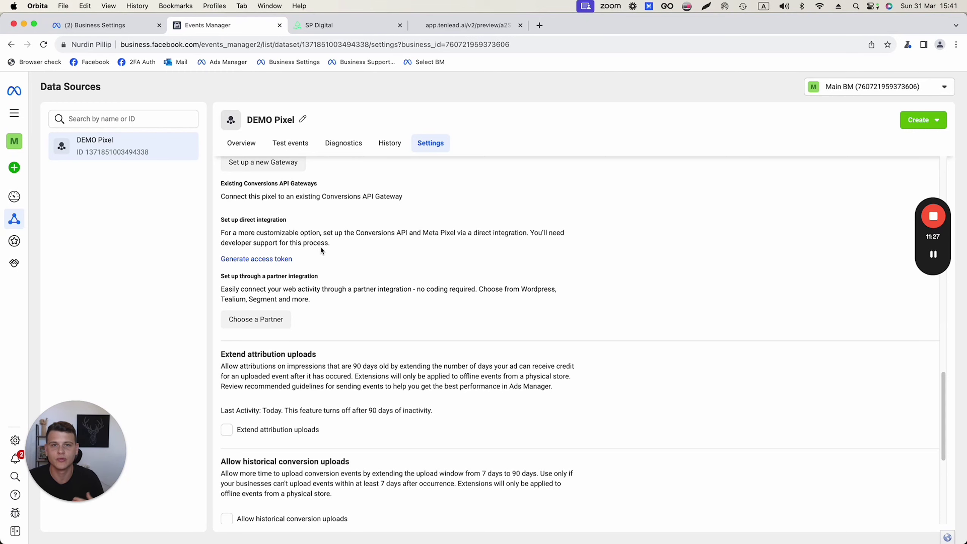
{"action": "scroll", "coordinate": [320, 248], "scroll_direction": "up", "scroll_amount": 15}
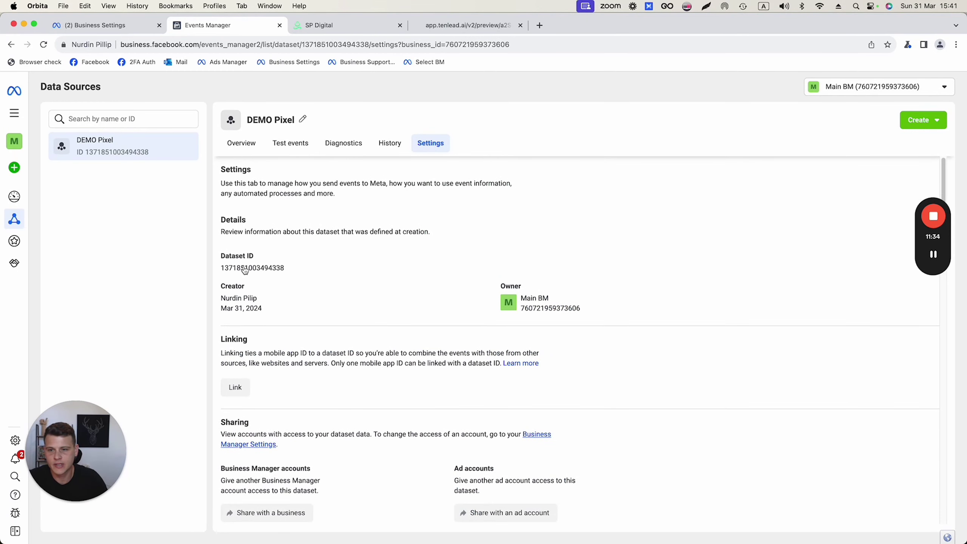
Create a custom values folder named 'Facebook CAPI' in TenLead's settings
{"action": "left_click", "coordinate": [335, 26]}
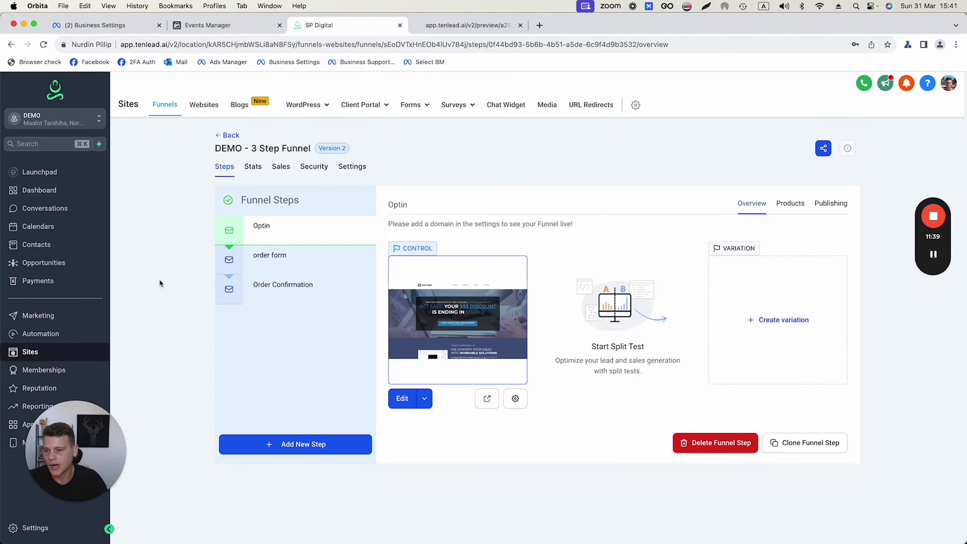
{"action": "left_click_drag", "start_coordinate": [92, 449], "coordinate": [219, 452]}
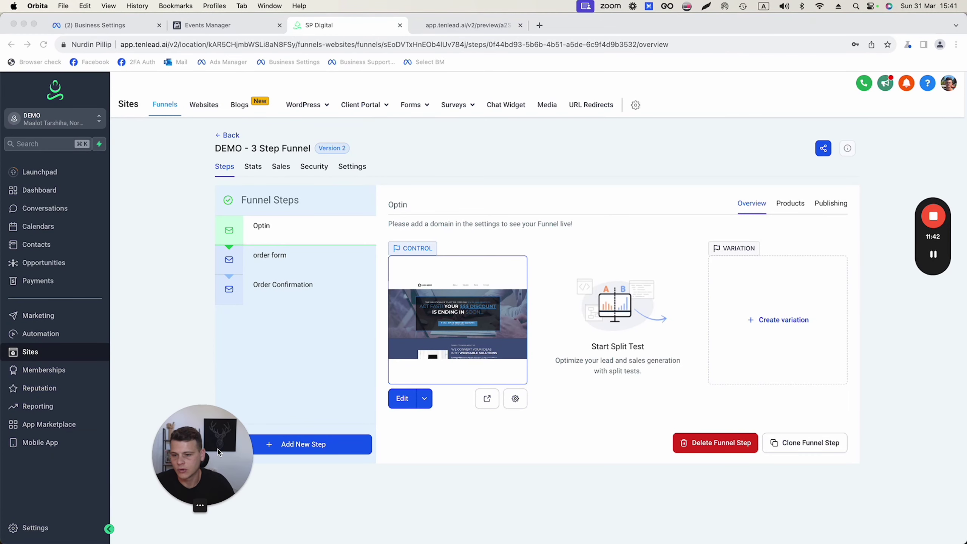
{"action": "left_click", "coordinate": [32, 528]}
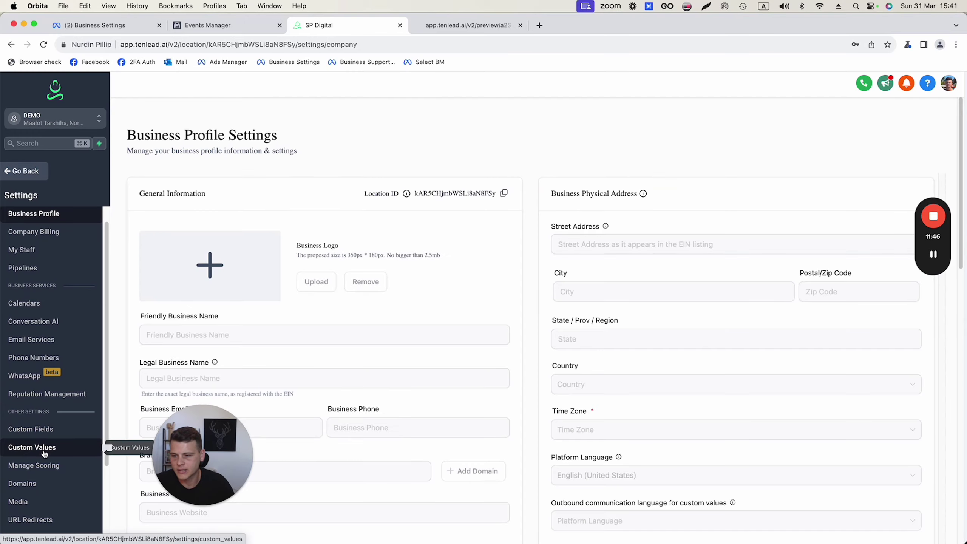
{"action": "left_click", "coordinate": [32, 449]}
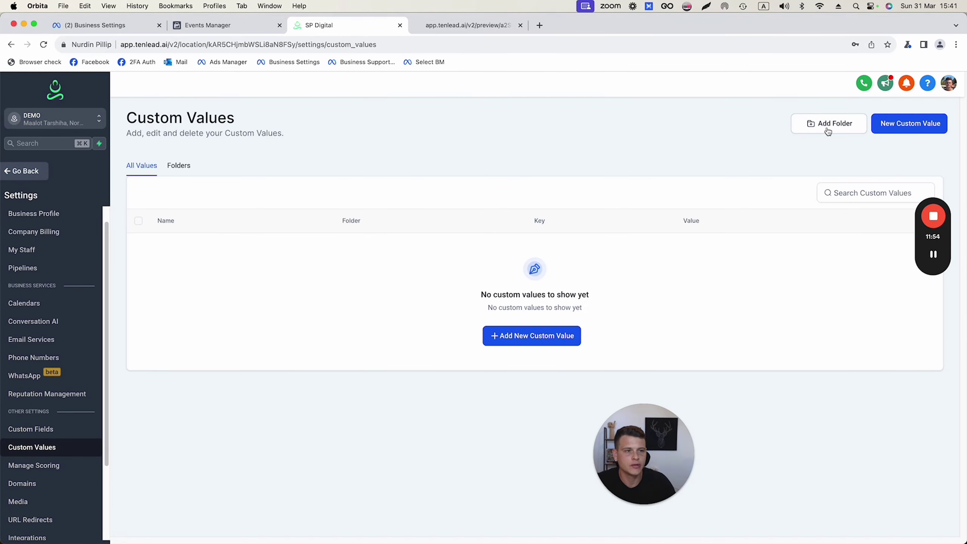
{"action": "left_click", "coordinate": [830, 130]}
{"action": "type", "text": "Facebook CAPI"}
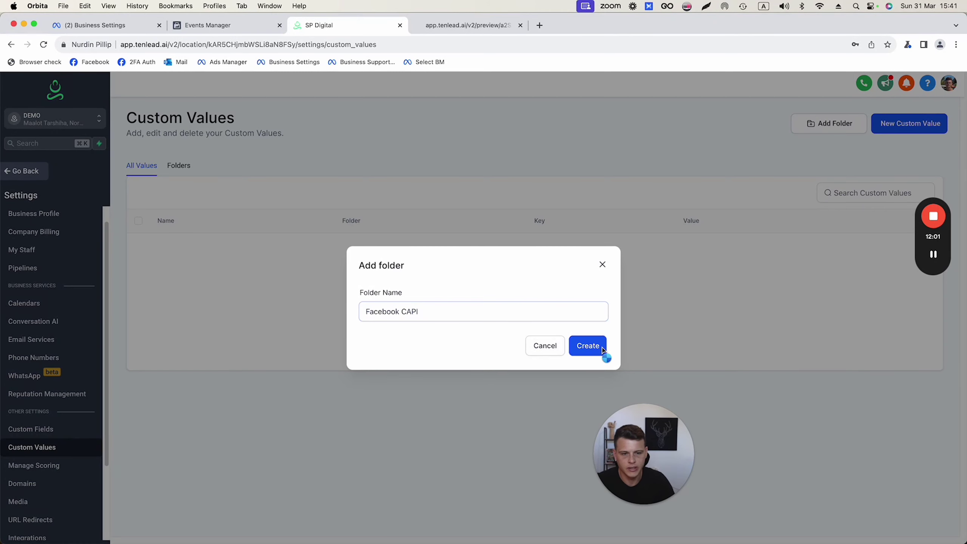
{"action": "left_click", "coordinate": [602, 352]}
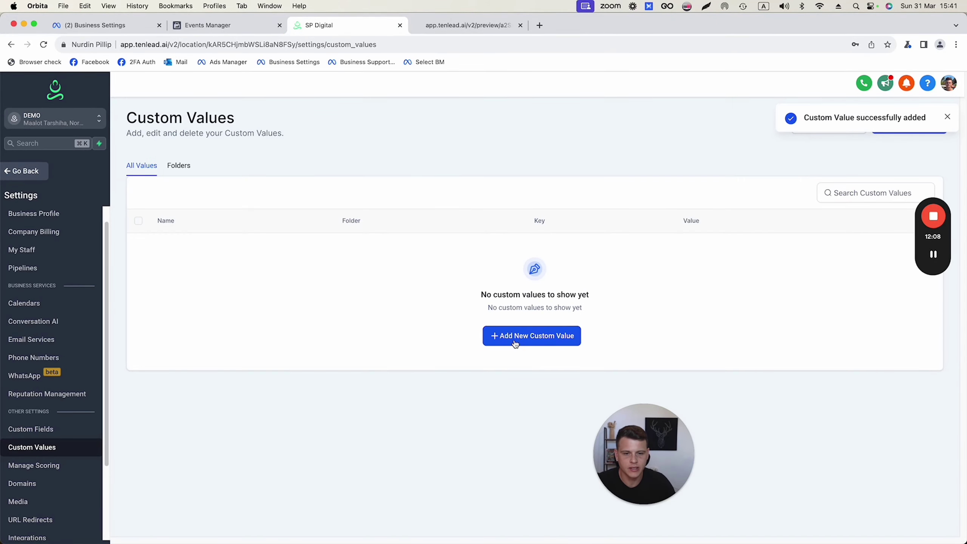
Fill in a 'Dataset ID' custom value with the pasted dataset ID, filed under Facebook CAPI
{"action": "left_click", "coordinate": [528, 335]}
{"action": "left_click", "coordinate": [394, 281]}
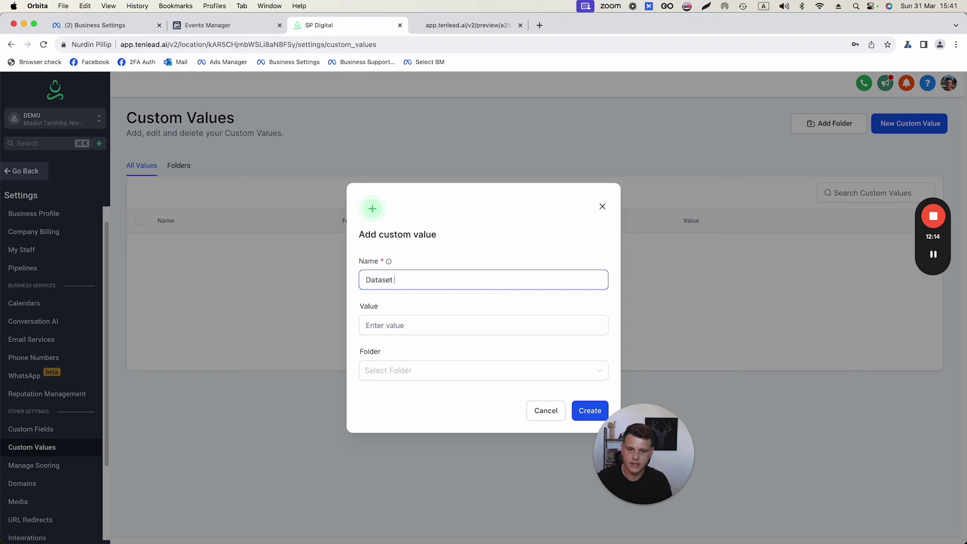
{"action": "left_click", "coordinate": [387, 325]}
{"action": "right_click", "coordinate": [386, 323]}
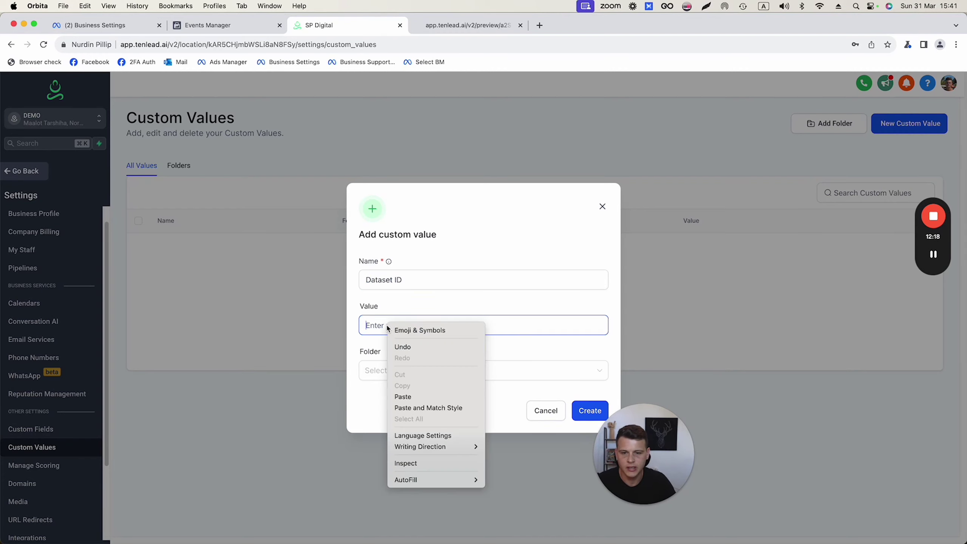
{"action": "left_click", "coordinate": [404, 397]}
{"action": "left_click", "coordinate": [445, 377]}
{"action": "left_click", "coordinate": [417, 411]}
Save the Dataset ID value, then generate and copy a Conversions API access token for DEMO Pixel
{"action": "left_click", "coordinate": [588, 417]}
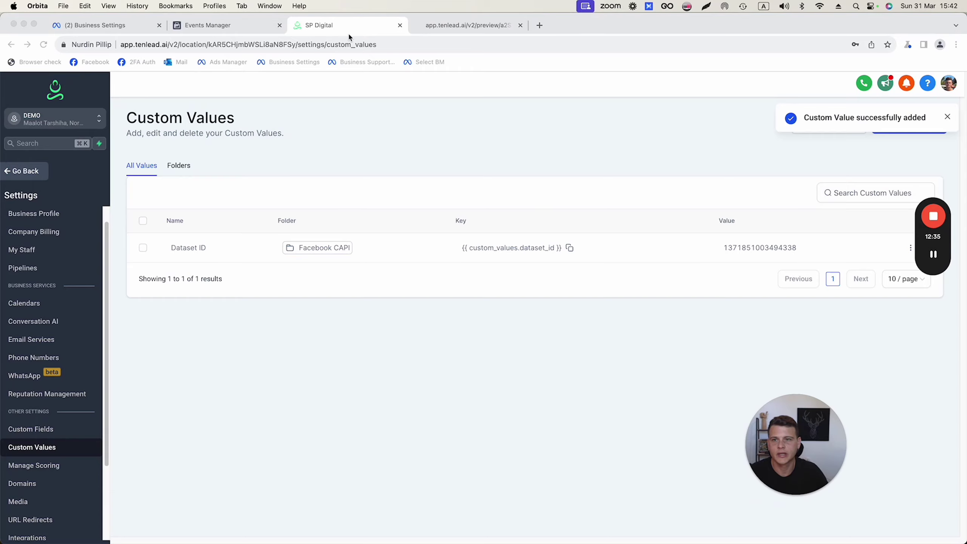
{"action": "left_click", "coordinate": [213, 25]}
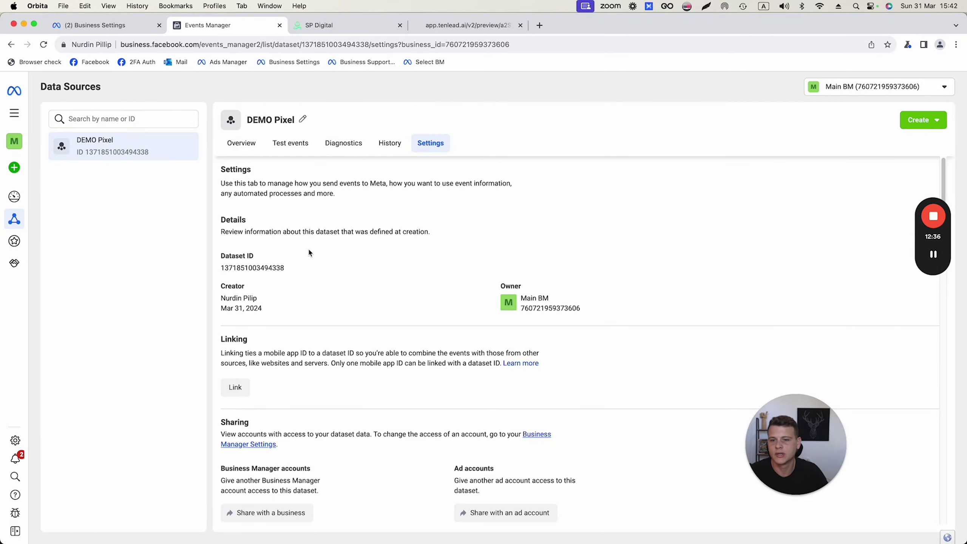
{"action": "scroll", "coordinate": [308, 253], "scroll_direction": "down", "scroll_amount": 20}
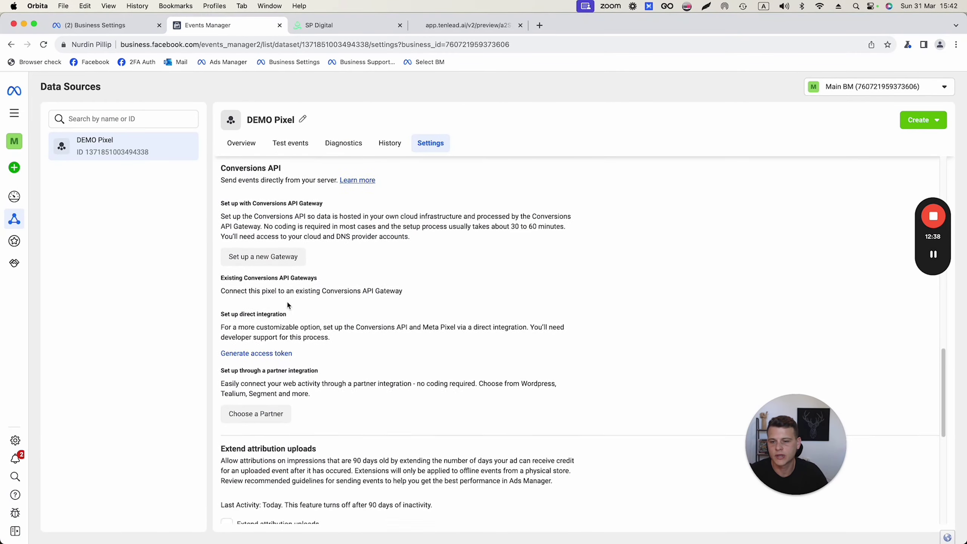
{"action": "scroll", "coordinate": [288, 304], "scroll_direction": "down", "scroll_amount": 3}
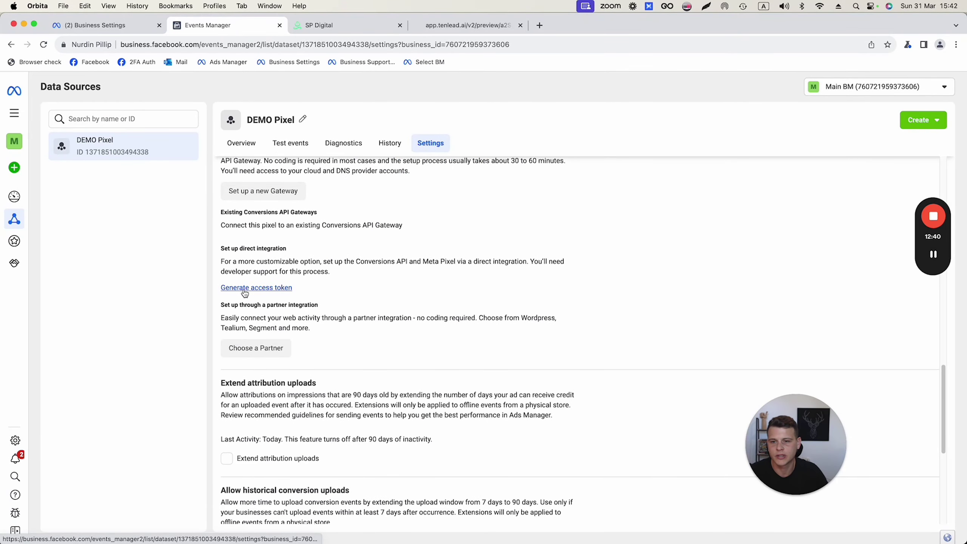
{"action": "left_click", "coordinate": [243, 288]}
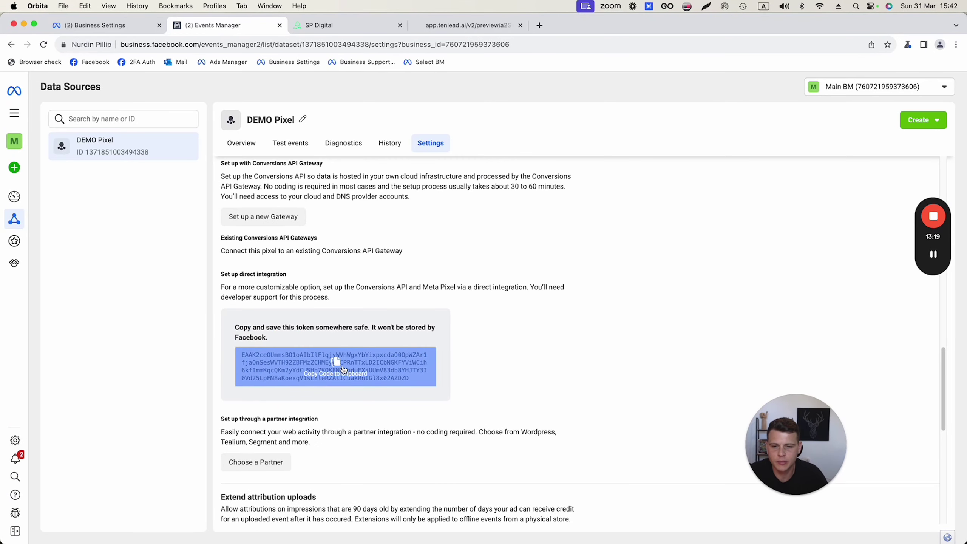
{"action": "left_click", "coordinate": [335, 367]}
{"action": "left_click", "coordinate": [343, 27]}
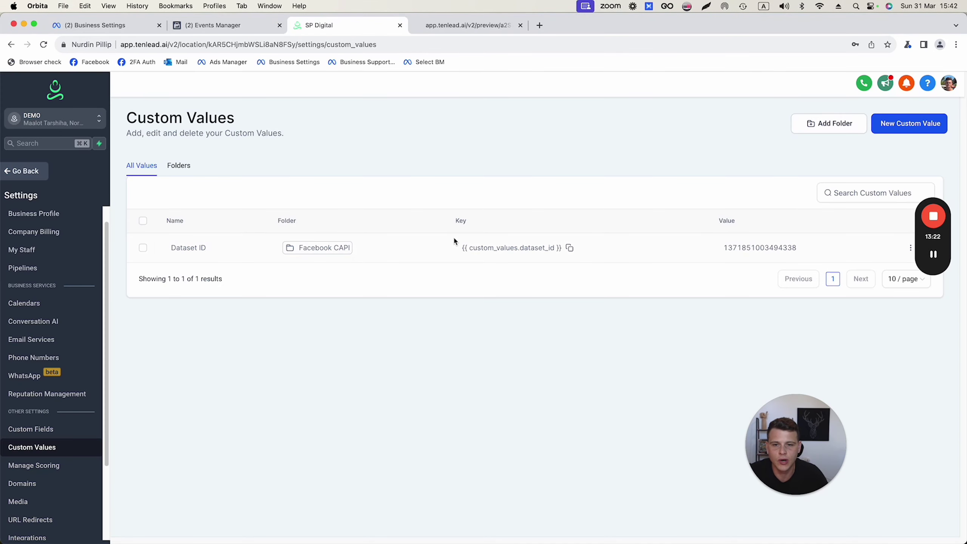
{"action": "left_click", "coordinate": [902, 125]}
Save an 'Access Token' custom value holding the pasted token in the Facebook CAPI folder
{"action": "left_click", "coordinate": [444, 279]}
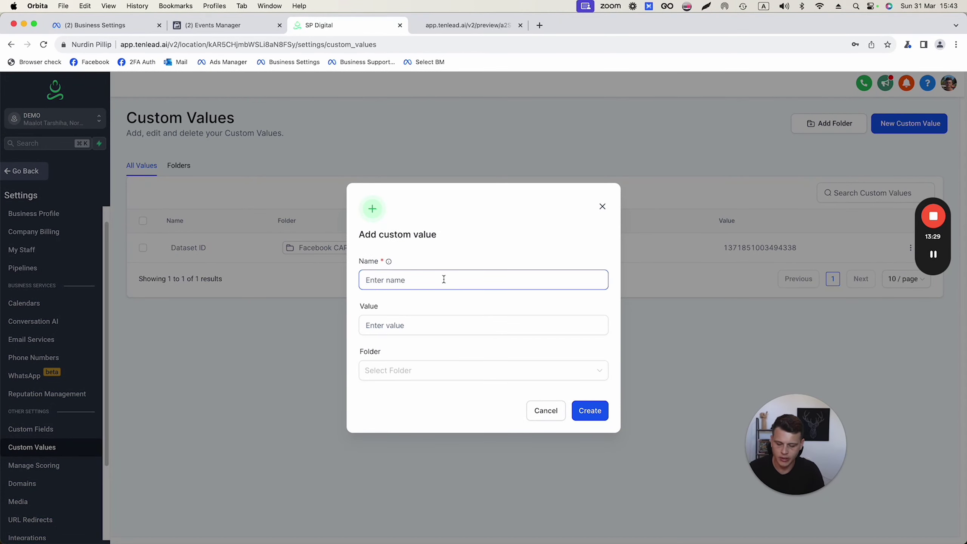
{"action": "left_click", "coordinate": [417, 324]}
{"action": "key", "text": "super+v"}
{"action": "left_click", "coordinate": [392, 370]}
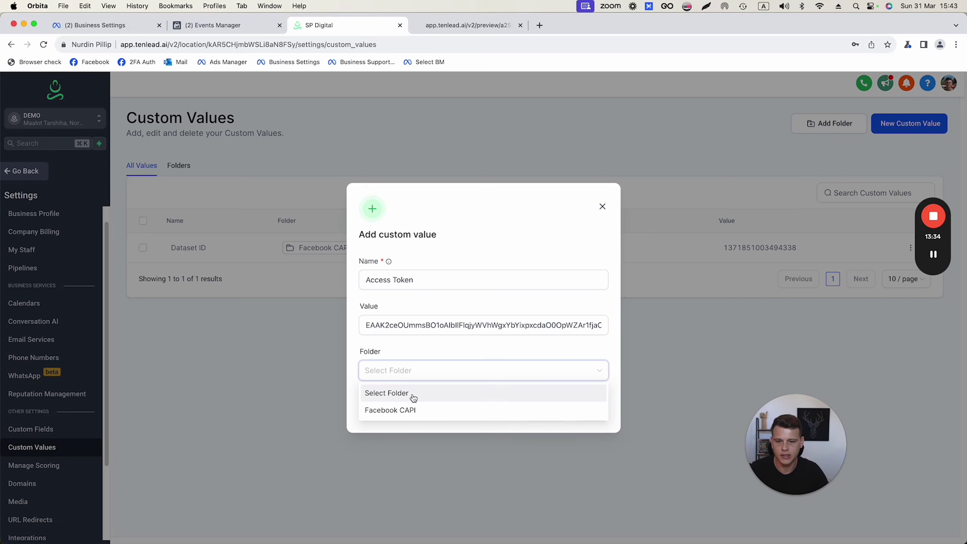
{"action": "left_click", "coordinate": [387, 410]}
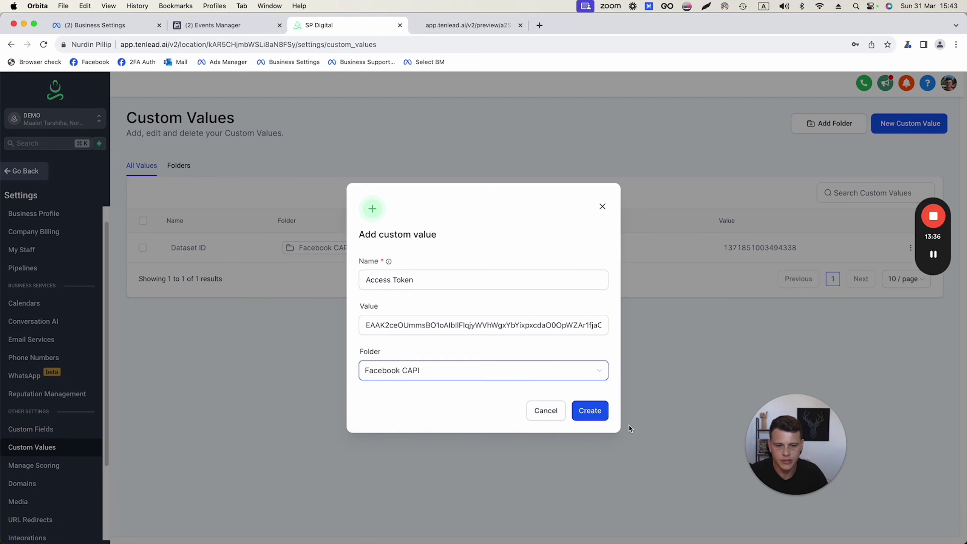
{"action": "left_click", "coordinate": [598, 416]}
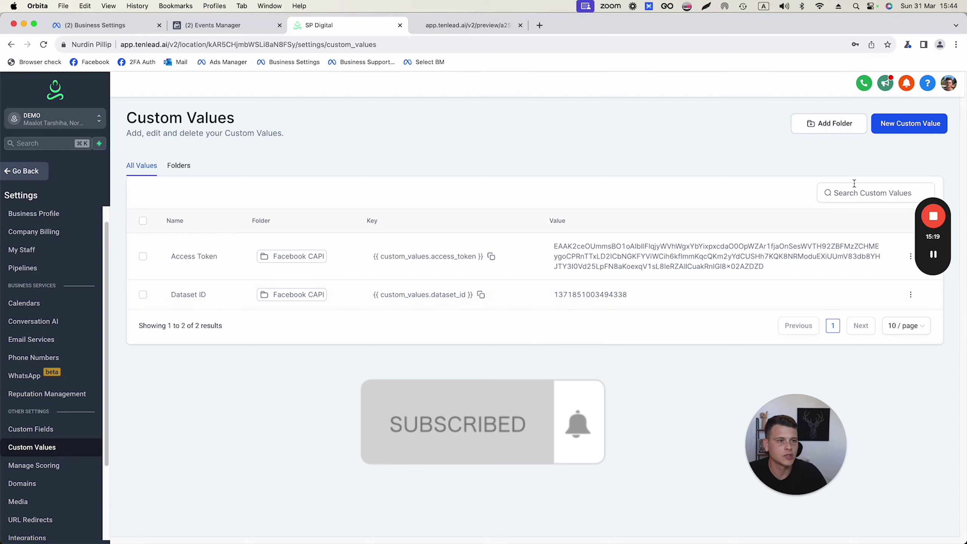
Save a 'Product Price' custom value of 97 in the Facebook CAPI folder
{"action": "left_click", "coordinate": [908, 123]}
{"action": "left_click", "coordinate": [445, 285]}
{"action": "type", "text": "Produc"}
{"action": "type", "text": "uct Price"}
{"action": "left_click", "coordinate": [447, 326]}
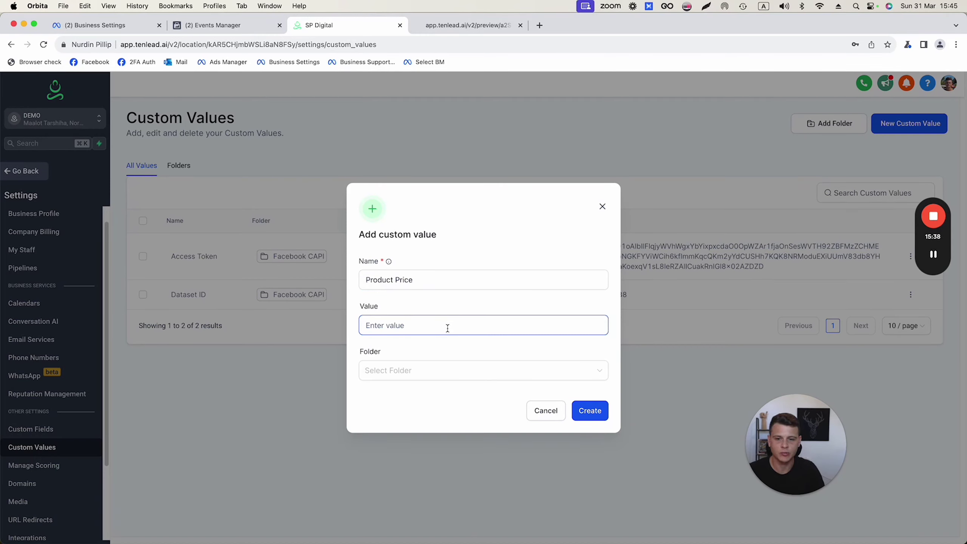
{"action": "type", "text": "97"}
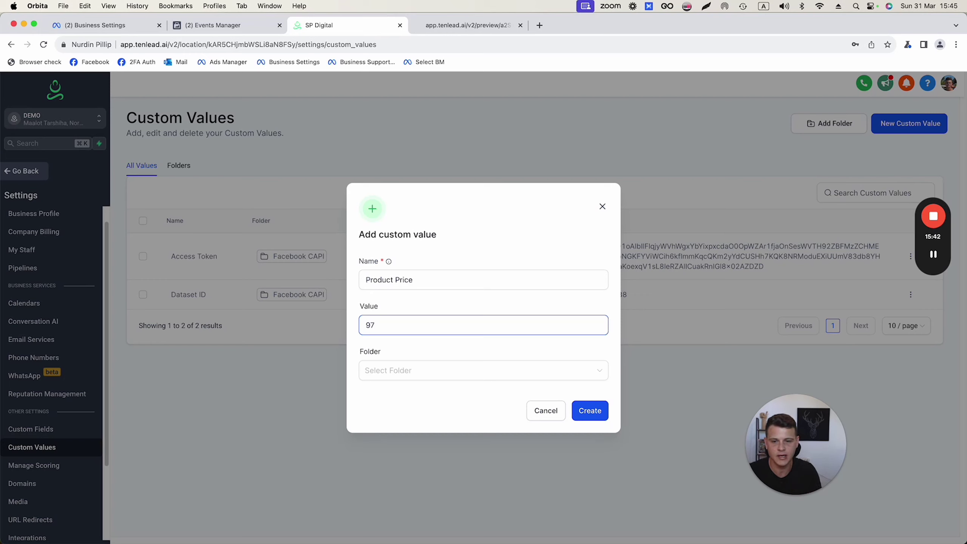
{"action": "left_click", "coordinate": [388, 370]}
{"action": "left_click", "coordinate": [385, 413]}
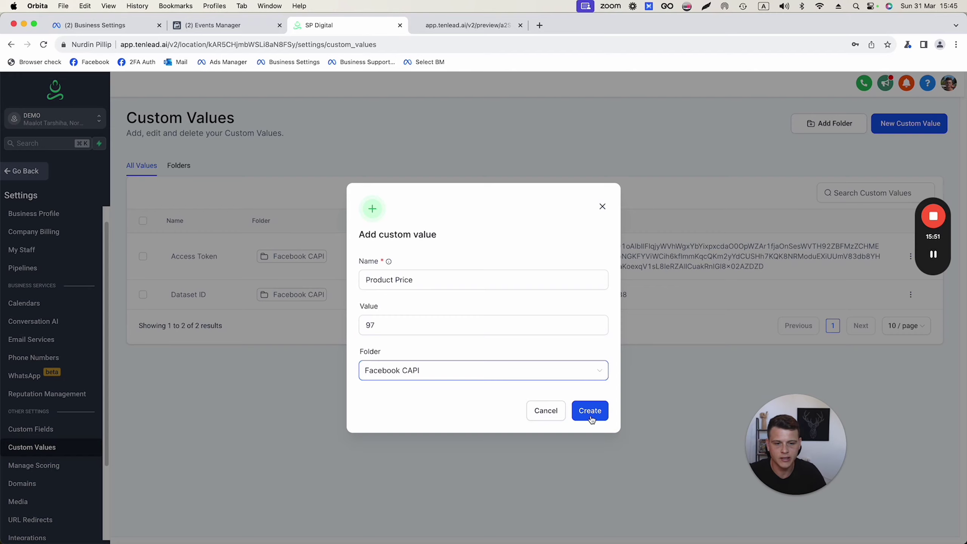
{"action": "left_click", "coordinate": [590, 411]}
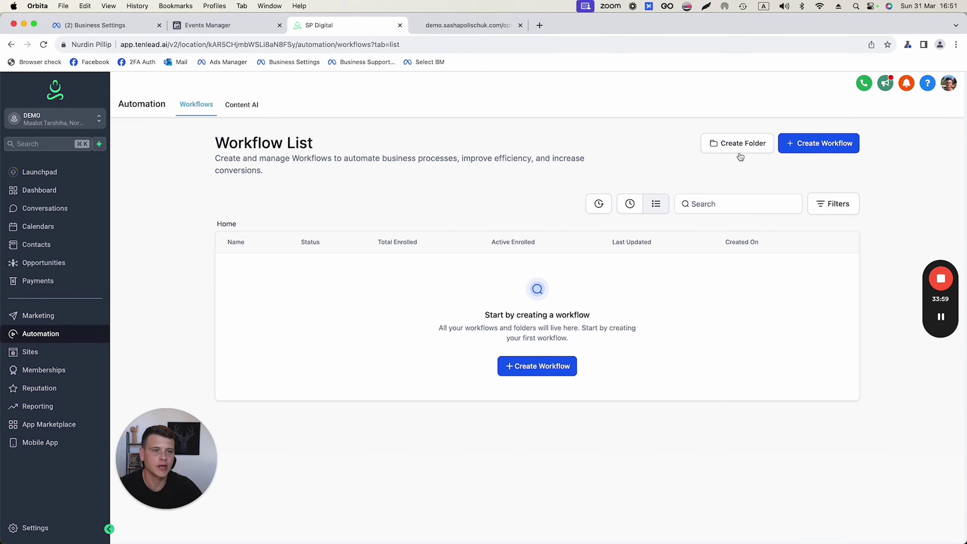
Create a workflow folder named 'Facebook CAPI' and open it
{"action": "left_click", "coordinate": [725, 151]}
{"action": "left_click", "coordinate": [487, 344]}
{"action": "type", "text": "Facebook"}
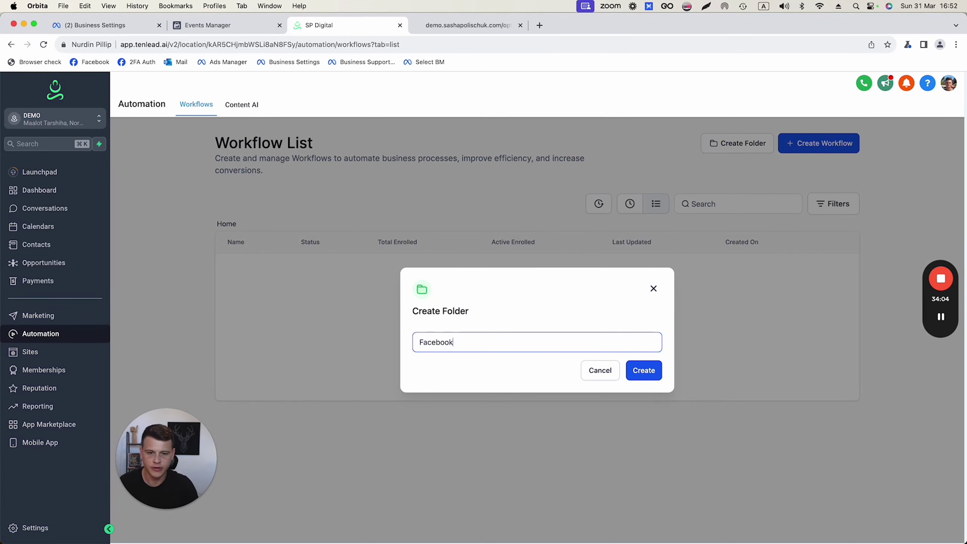
{"action": "type", "text": " CAPI"}
{"action": "left_click", "coordinate": [628, 375]}
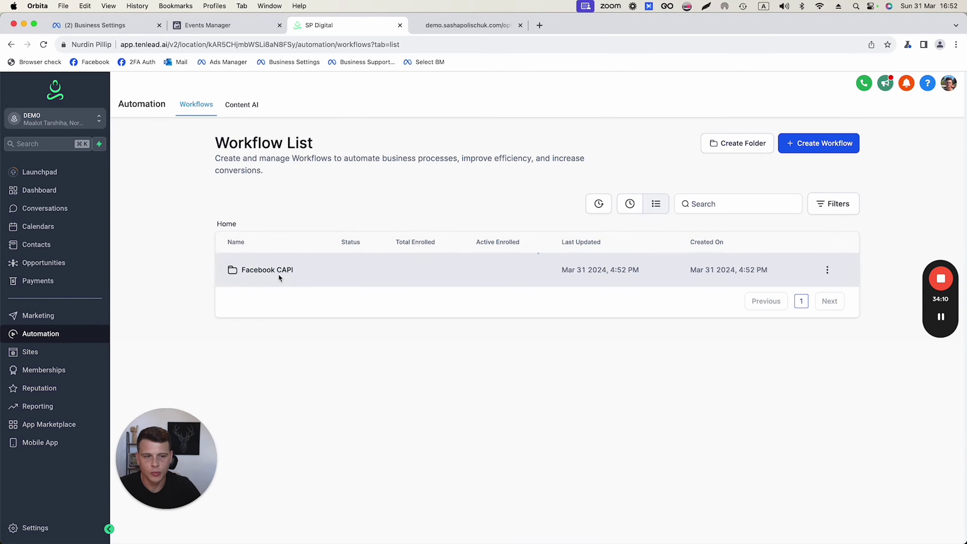
{"action": "left_click", "coordinate": [279, 275]}
Start a new workflow from scratch and rename it 'Purchase'
{"action": "left_click", "coordinate": [531, 372]}
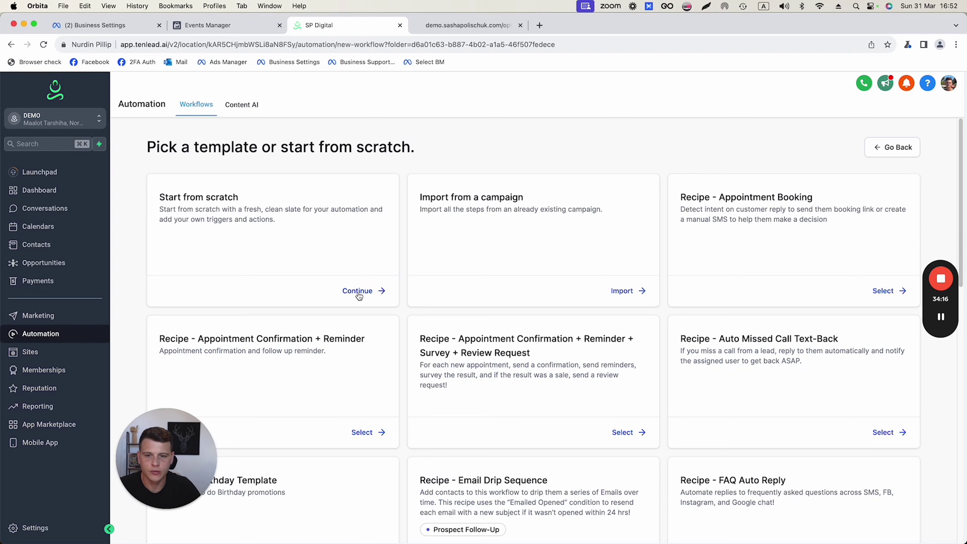
{"action": "left_click", "coordinate": [356, 292]}
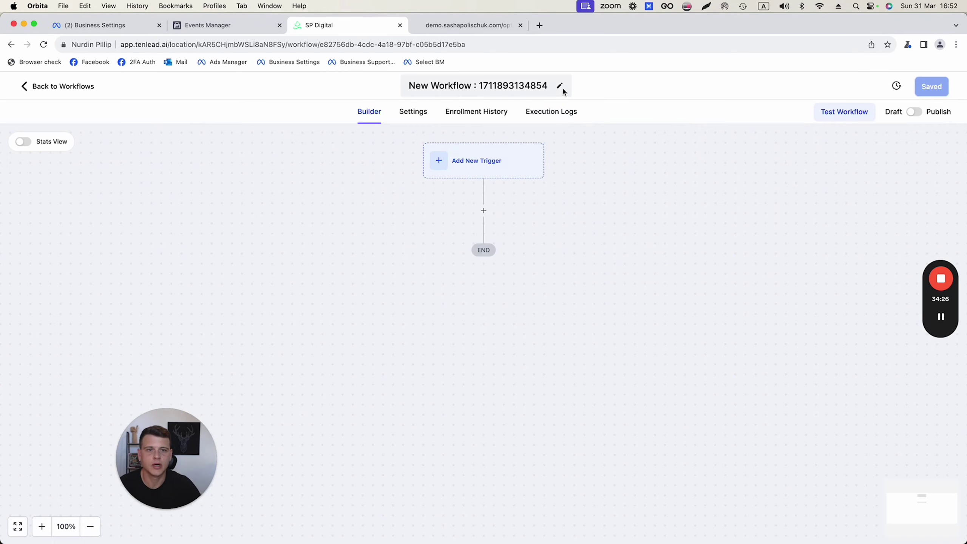
{"action": "left_click", "coordinate": [514, 86]}
{"action": "triple_click", "coordinate": [514, 86]}
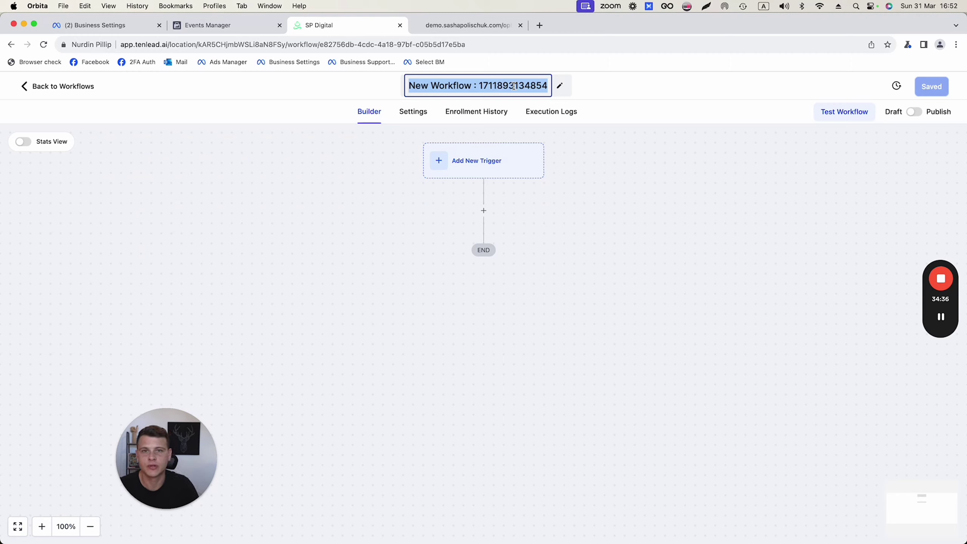
{"action": "type", "text": "Purchase"}
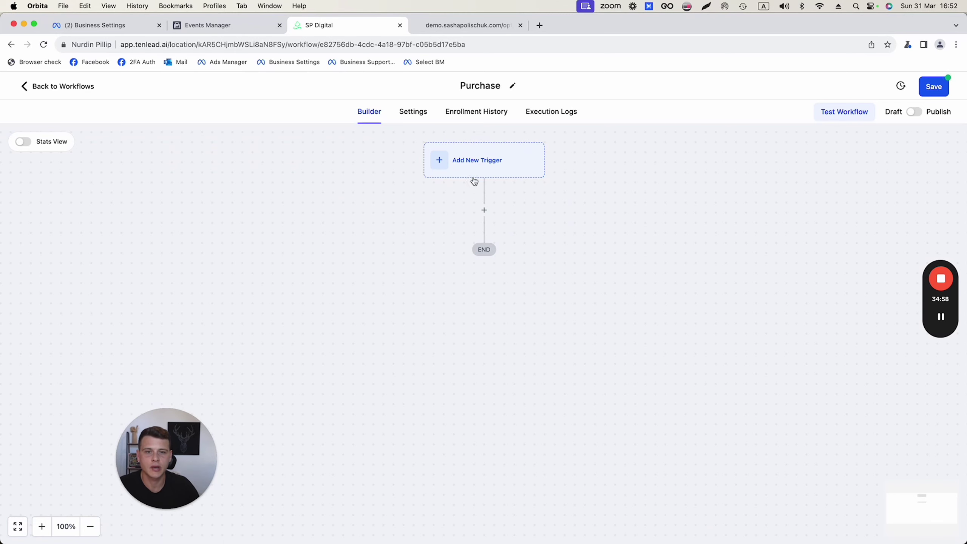
Add a trigger and filter the trigger list by 'order'
{"action": "left_click", "coordinate": [466, 163]}
{"action": "left_click", "coordinate": [739, 199]}
{"action": "type", "text": "order"}
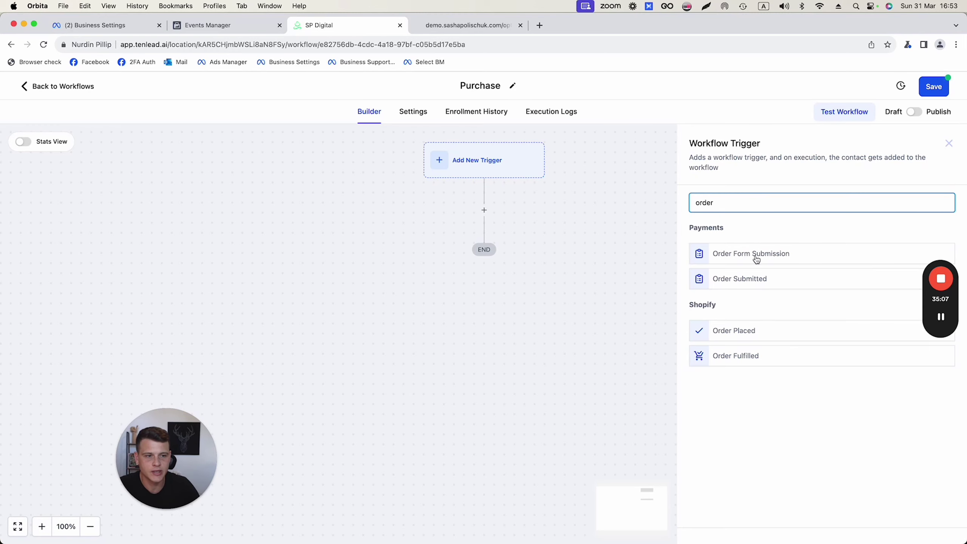
Choose the Order Form Submission trigger and filter it to the DEMO - 3 Step Funnel
{"action": "left_click", "coordinate": [765, 254]}
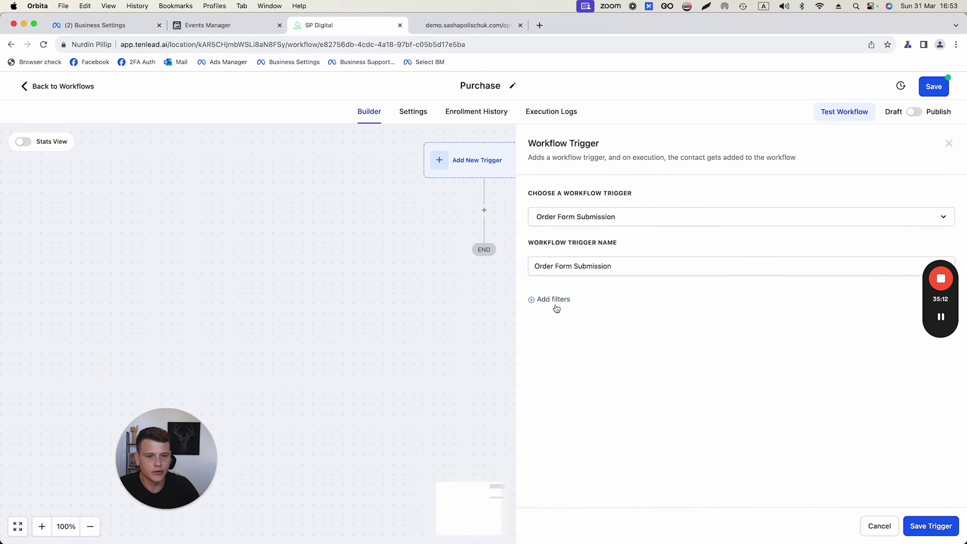
{"action": "left_click_drag", "start_coordinate": [941, 242], "coordinate": [23, 194]}
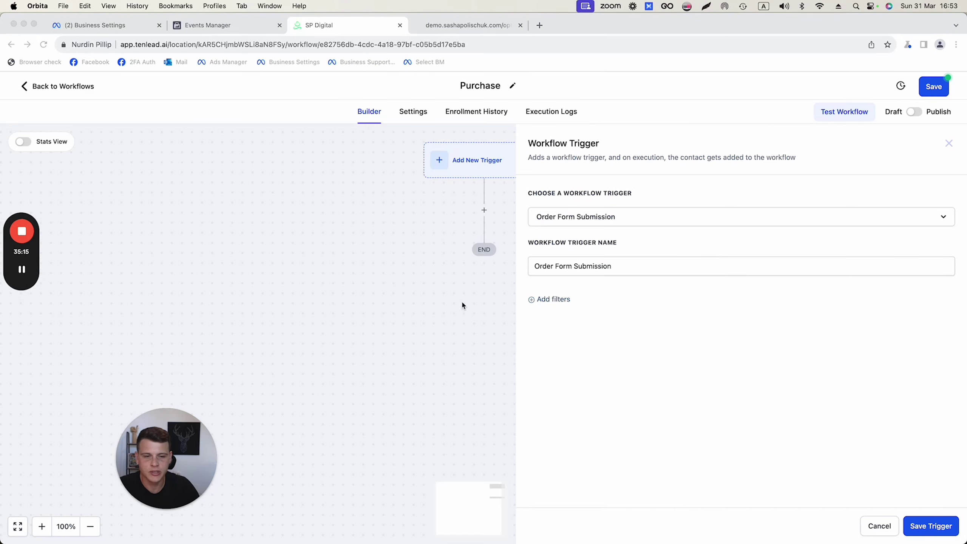
{"action": "left_click", "coordinate": [553, 317]}
{"action": "left_click", "coordinate": [548, 303]}
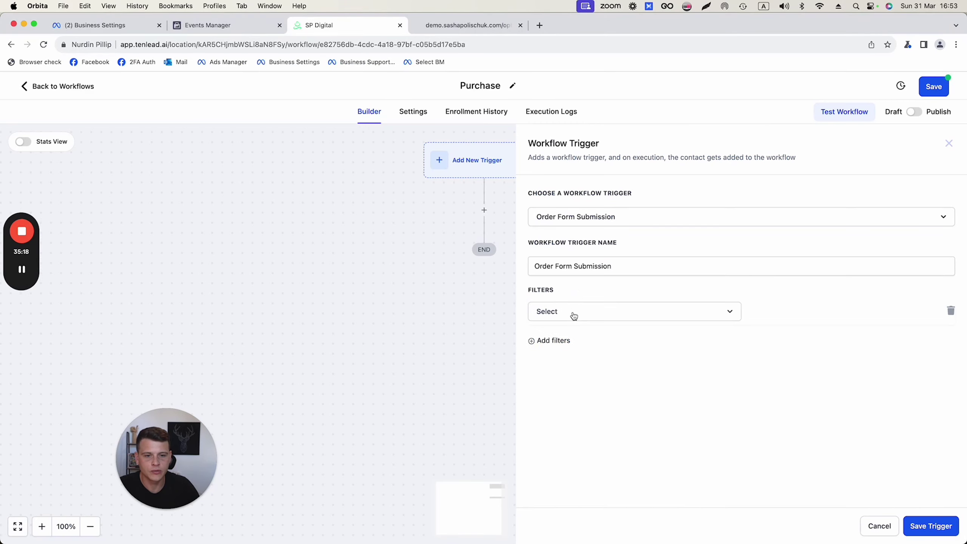
{"action": "left_click", "coordinate": [573, 317]}
{"action": "left_click", "coordinate": [569, 383]}
{"action": "left_click", "coordinate": [807, 316]}
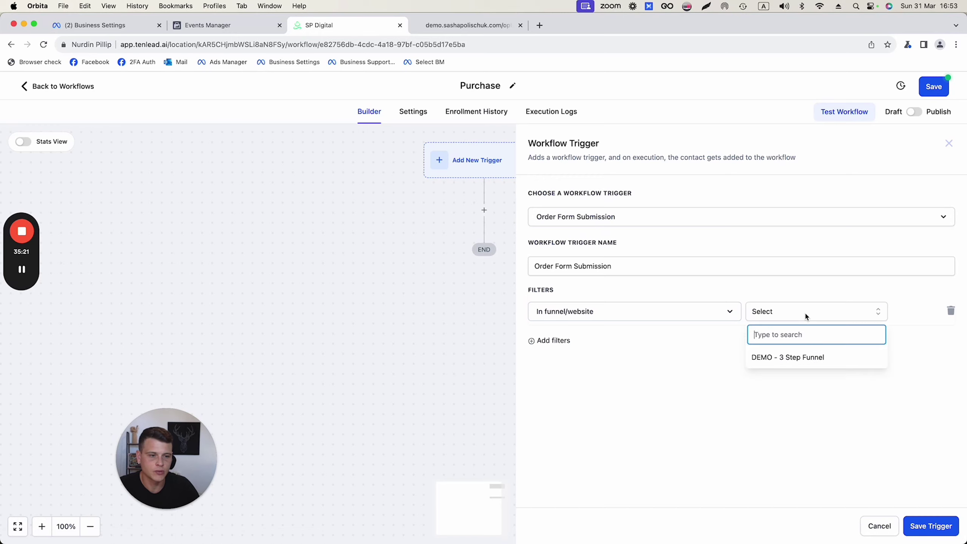
{"action": "left_click", "coordinate": [787, 361]}
Add a Submission type filter set to Sale and save the trigger
{"action": "left_click", "coordinate": [559, 345]}
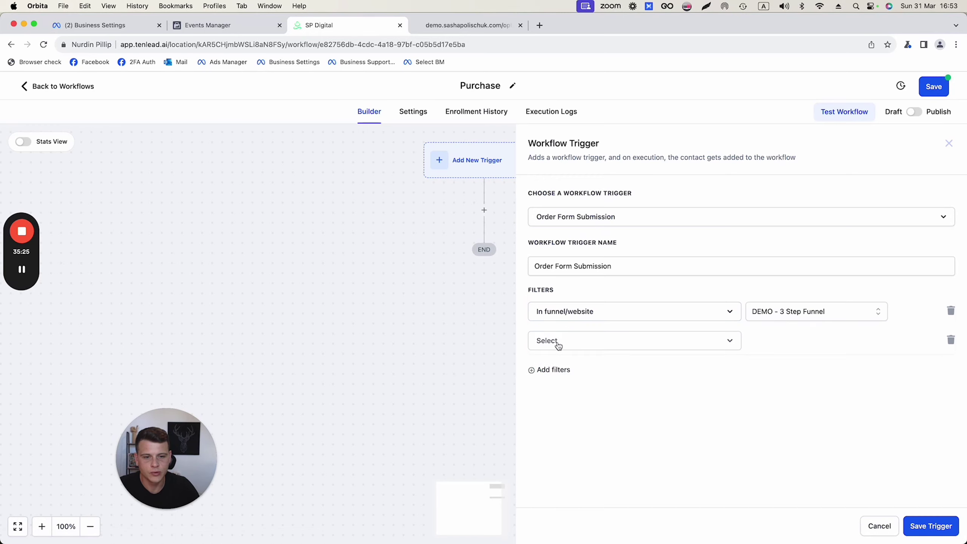
{"action": "left_click", "coordinate": [566, 345]}
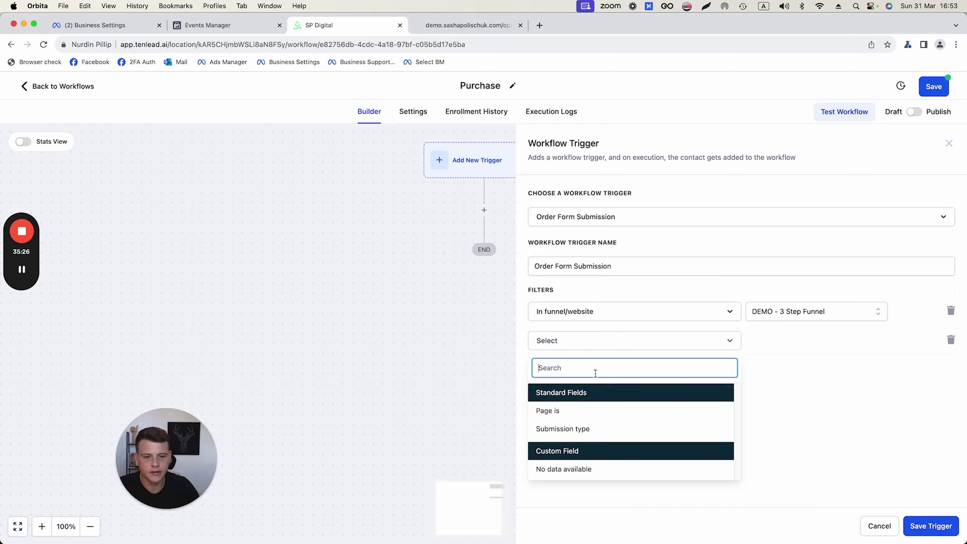
{"action": "left_click", "coordinate": [577, 435]}
{"action": "left_click", "coordinate": [775, 348]}
{"action": "left_click", "coordinate": [761, 422]}
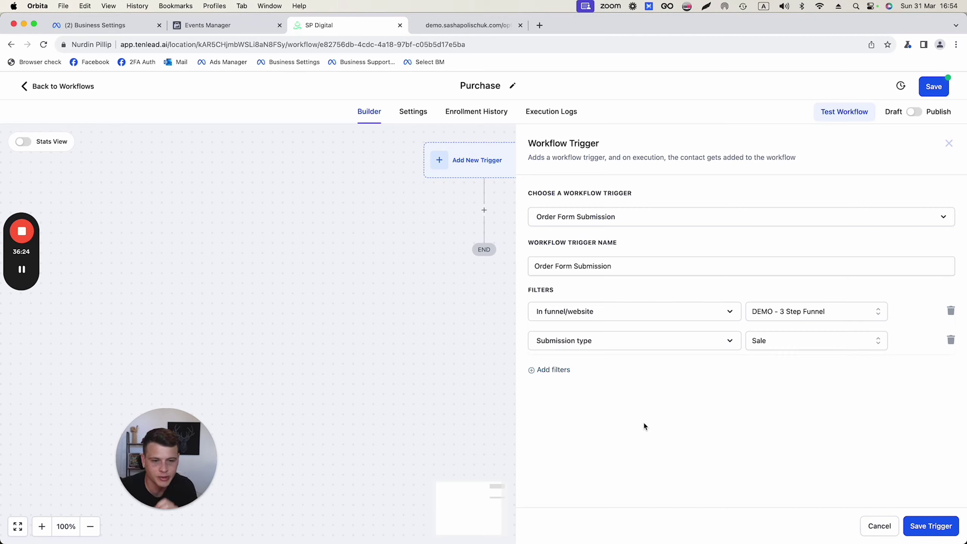
{"action": "left_click", "coordinate": [928, 525]}
Add a Facebook - Conversion API action step below the trigger
{"action": "left_click", "coordinate": [484, 233]}
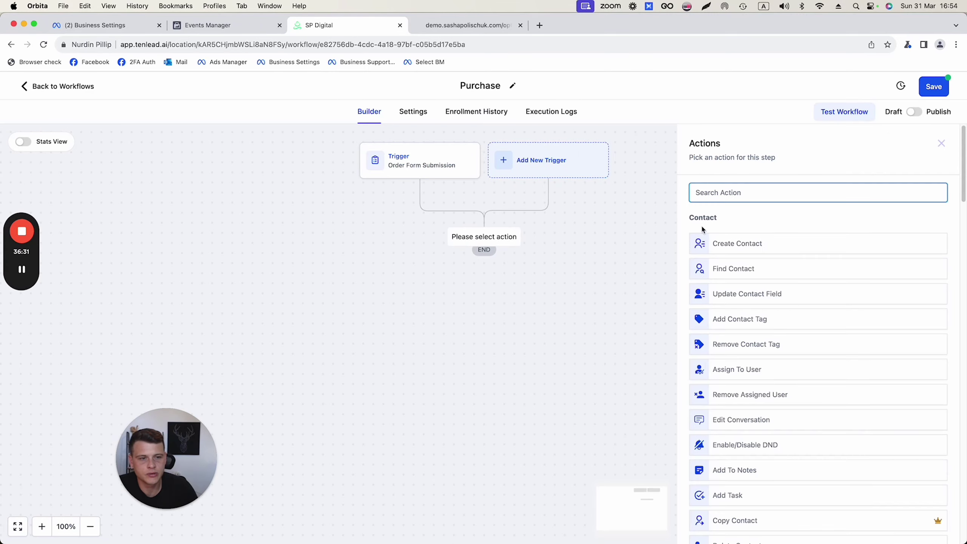
{"action": "type", "text": "face"}
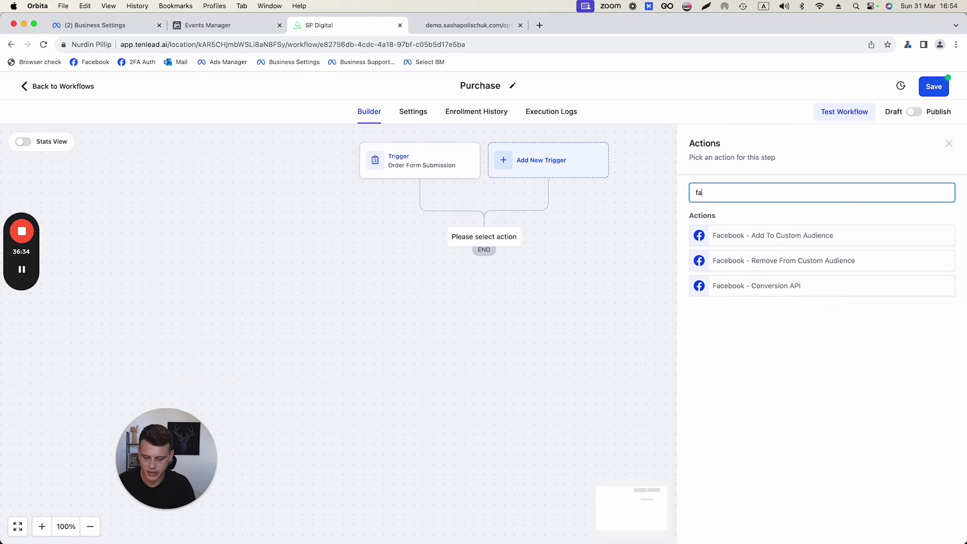
{"action": "left_click", "coordinate": [741, 286]}
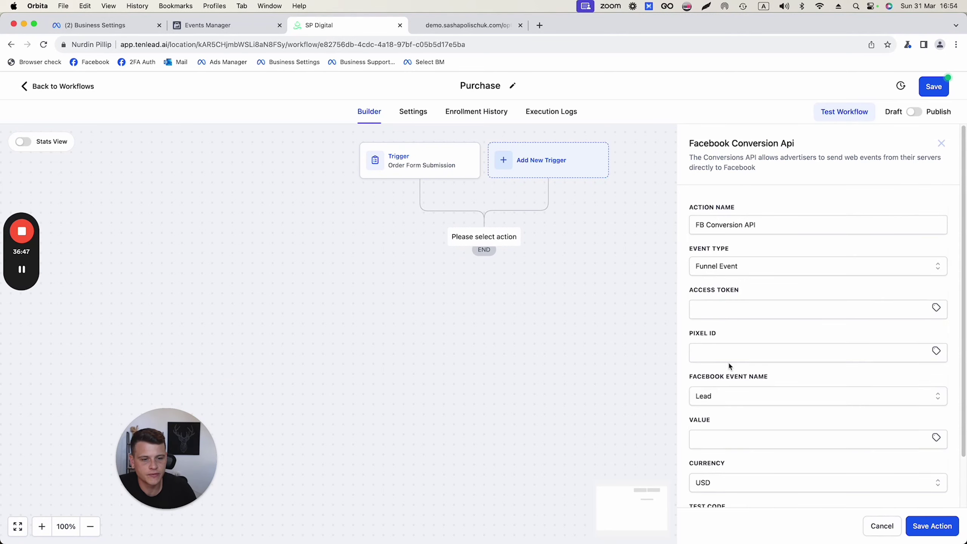
{"action": "left_click_drag", "start_coordinate": [682, 276], "coordinate": [746, 257]}
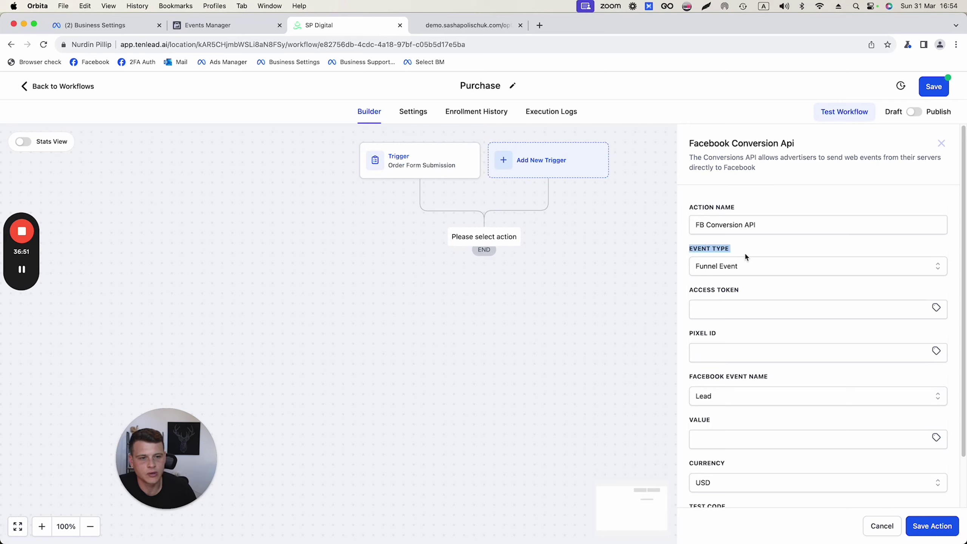
{"action": "left_click", "coordinate": [688, 272]}
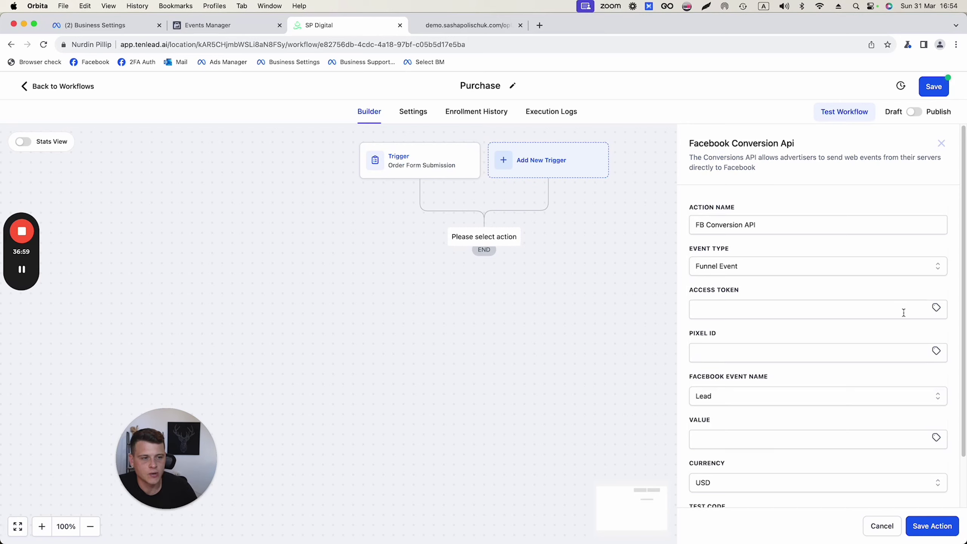
Fill the access token and pixel ID from the Facebook CAPI custom values (token, Dataset ID)
{"action": "left_click", "coordinate": [936, 310]}
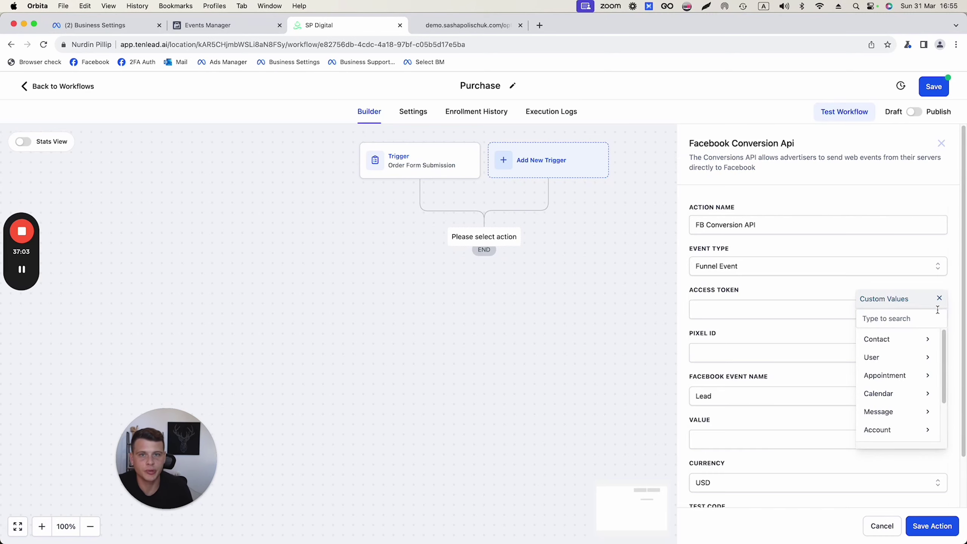
{"action": "scroll", "coordinate": [891, 396], "scroll_direction": "down", "scroll_amount": 2}
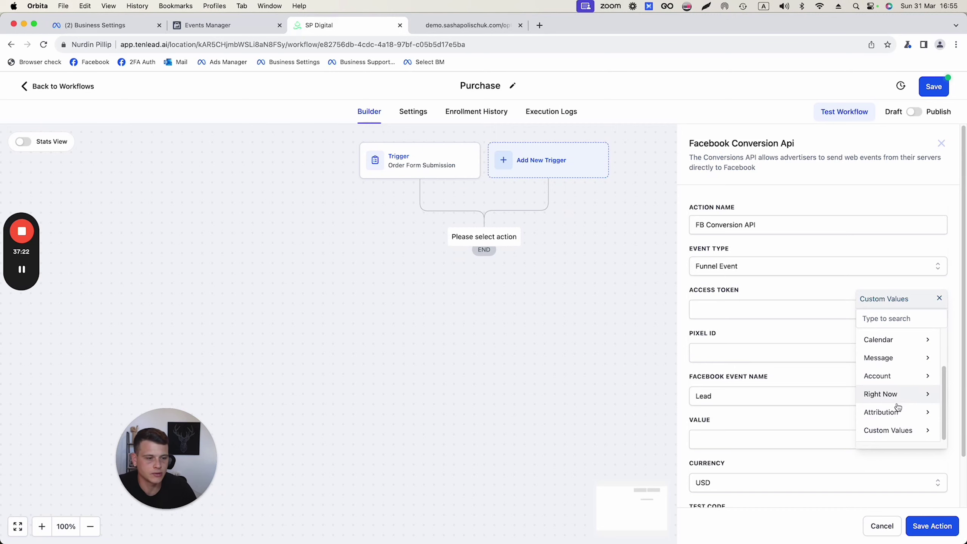
{"action": "left_click", "coordinate": [889, 429]}
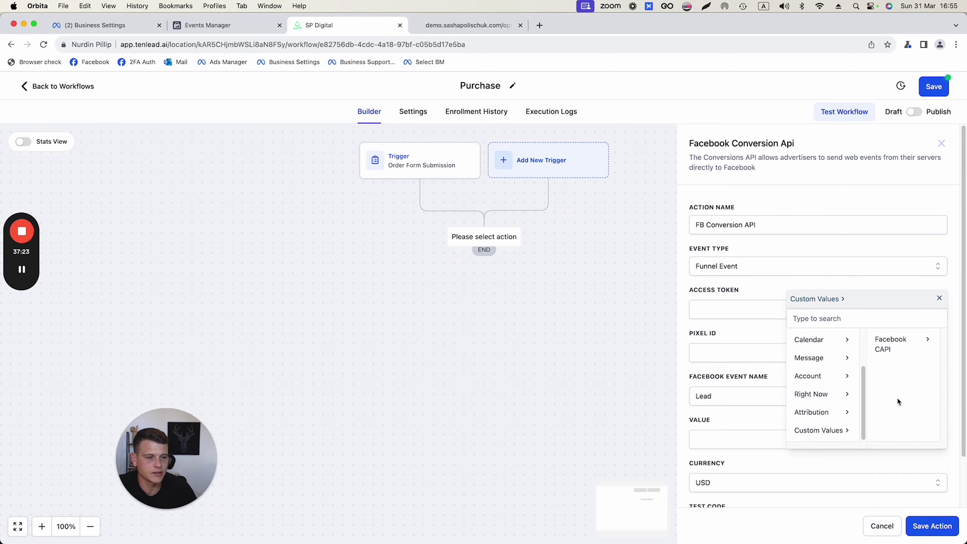
{"action": "left_click", "coordinate": [895, 350]}
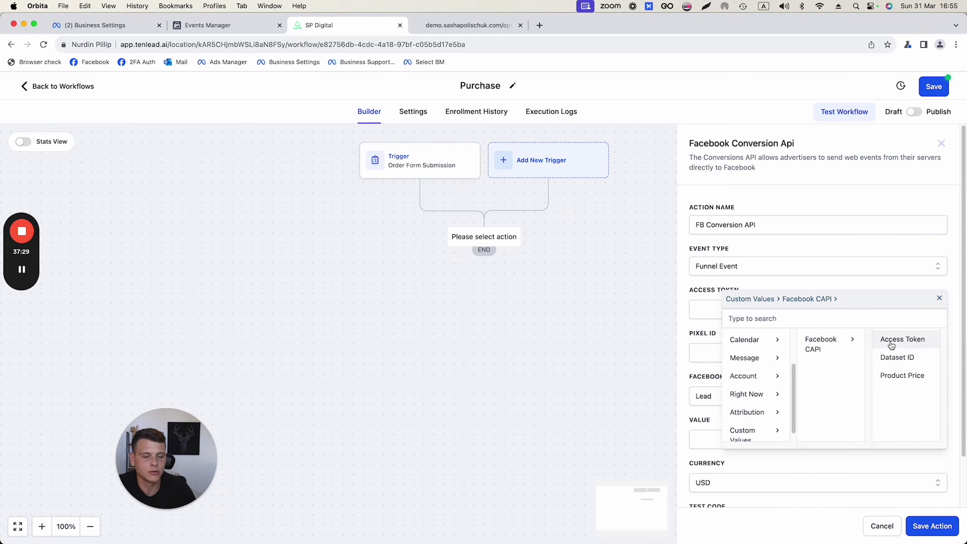
{"action": "left_click", "coordinate": [891, 341]}
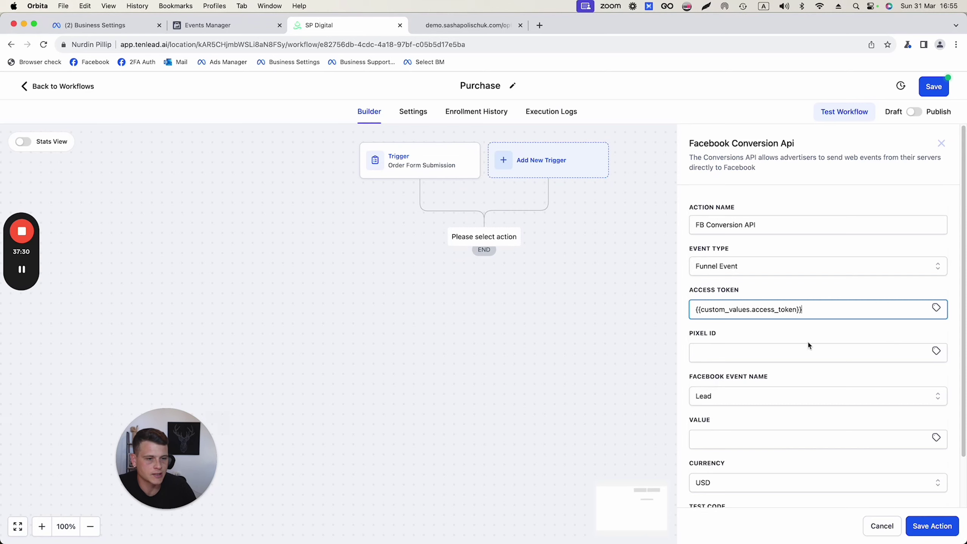
{"action": "left_click", "coordinate": [937, 352]}
{"action": "scroll", "coordinate": [897, 438], "scroll_direction": "down", "scroll_amount": 3}
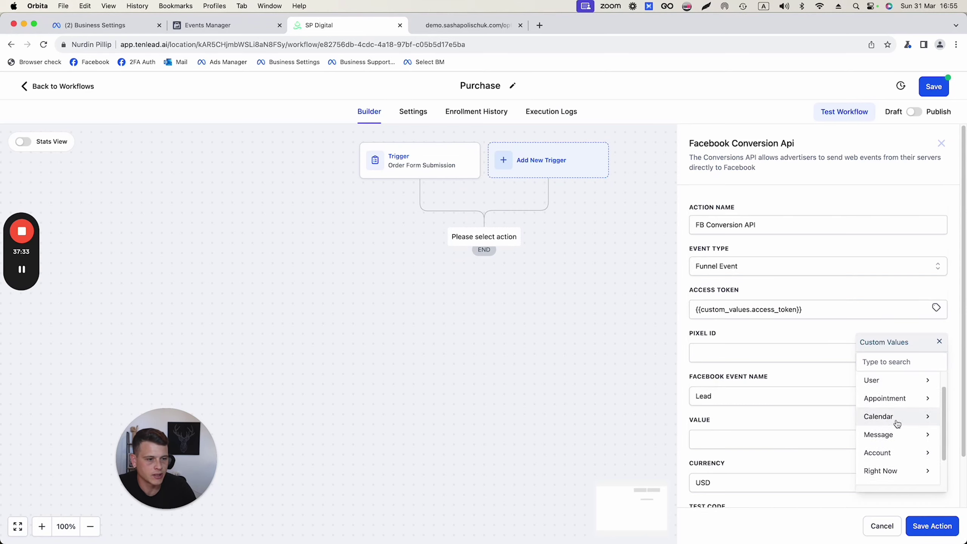
{"action": "left_click", "coordinate": [892, 474]}
{"action": "left_click", "coordinate": [901, 391]}
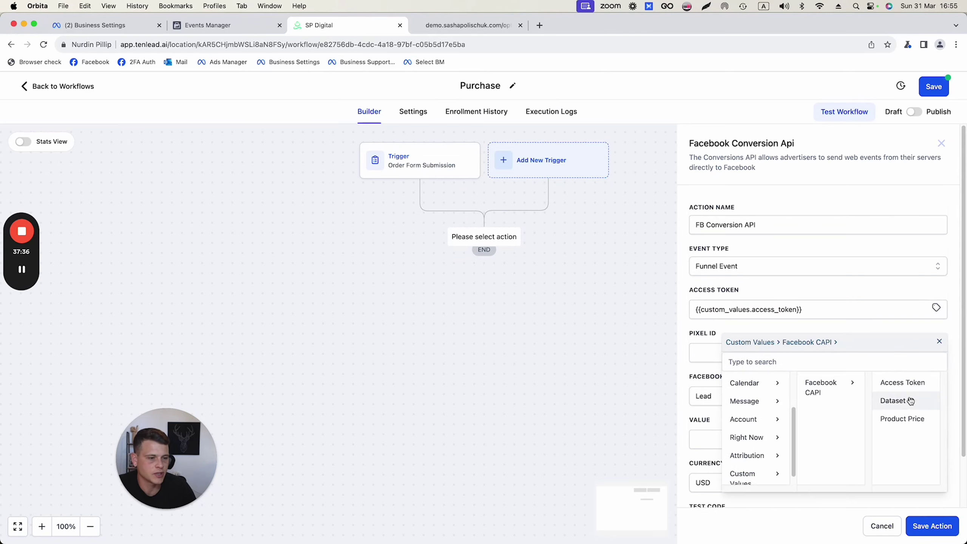
{"action": "left_click", "coordinate": [899, 401]}
Set the event name to Purchase and the value to the Facebook CAPI Product Price custom value
{"action": "scroll", "coordinate": [713, 394], "scroll_direction": "down", "scroll_amount": 2}
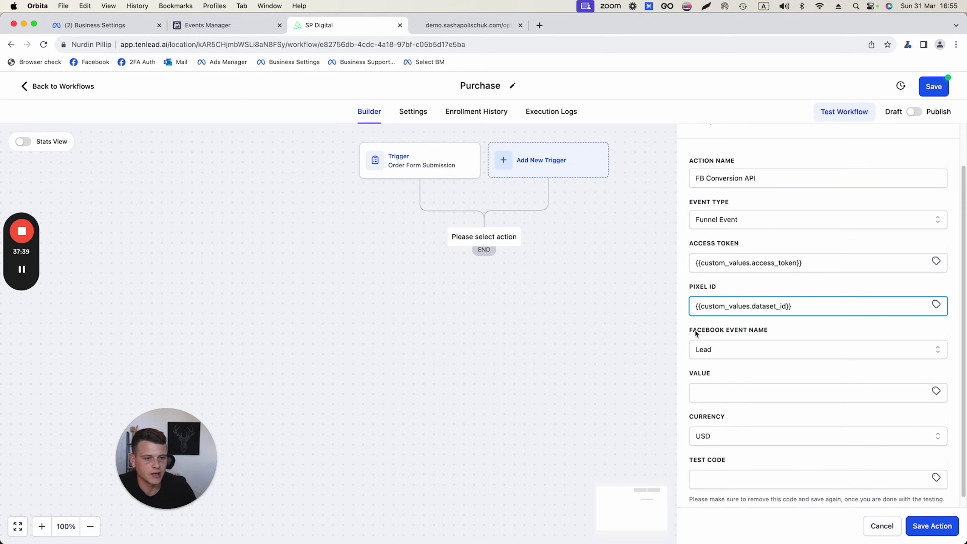
{"action": "left_click_drag", "start_coordinate": [689, 330], "coordinate": [762, 332]}
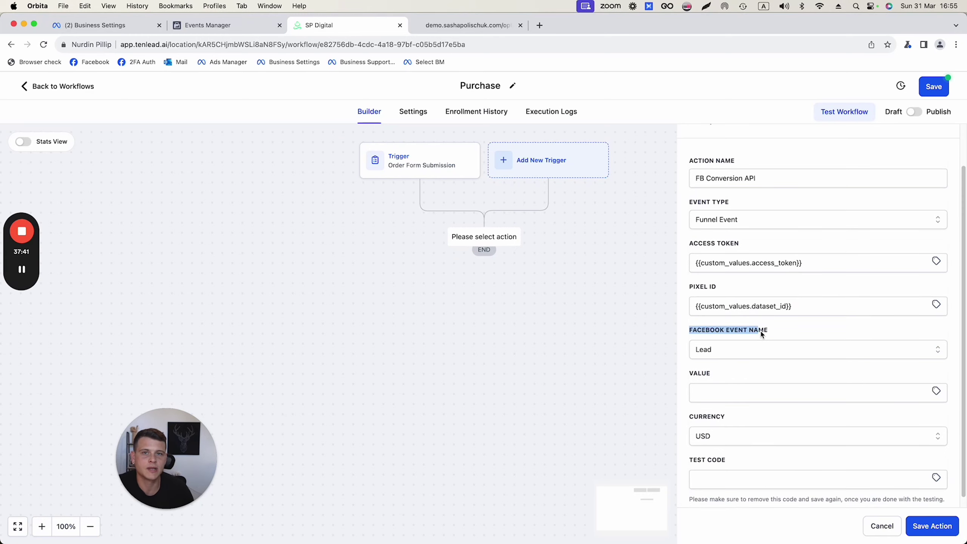
{"action": "left_click", "coordinate": [775, 351]}
{"action": "scroll", "coordinate": [741, 437], "scroll_direction": "down", "scroll_amount": 2}
{"action": "scroll", "coordinate": [741, 437], "scroll_direction": "down", "scroll_amount": 2}
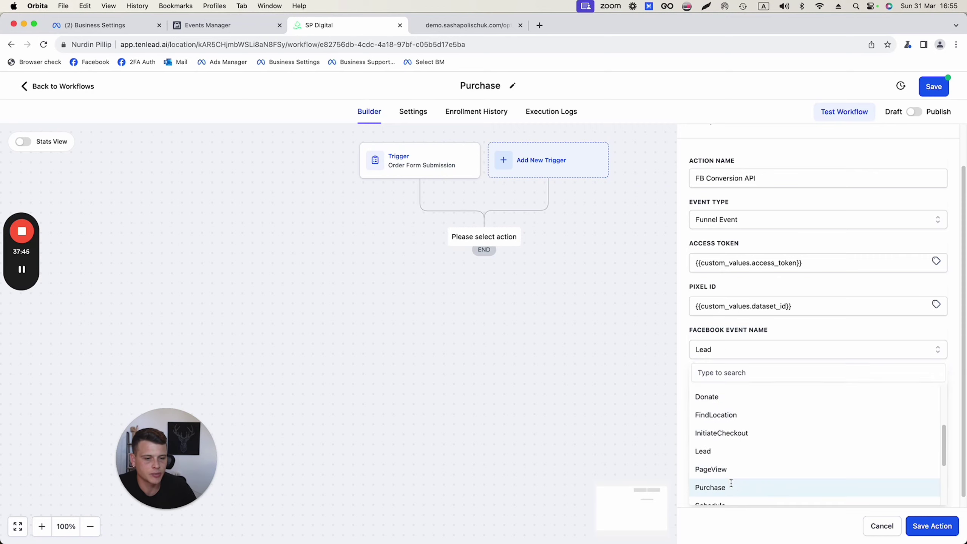
{"action": "left_click", "coordinate": [730, 486]}
{"action": "left_click", "coordinate": [936, 390]}
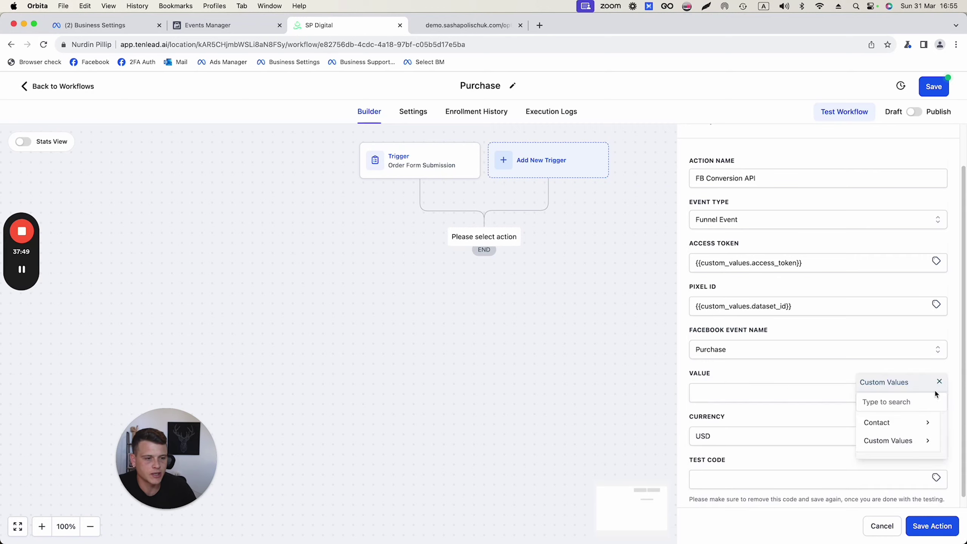
{"action": "left_click", "coordinate": [895, 442]}
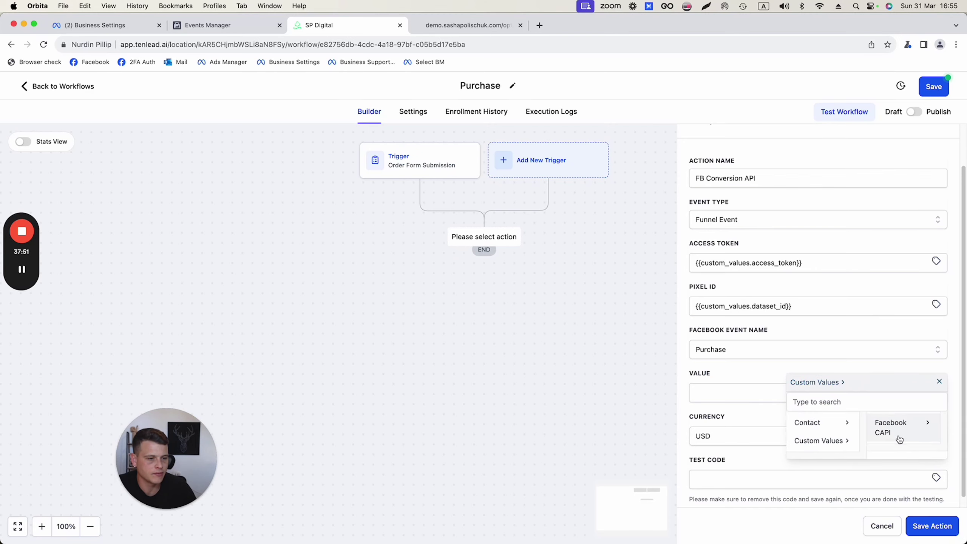
{"action": "left_click", "coordinate": [901, 431]}
{"action": "left_click", "coordinate": [890, 459]}
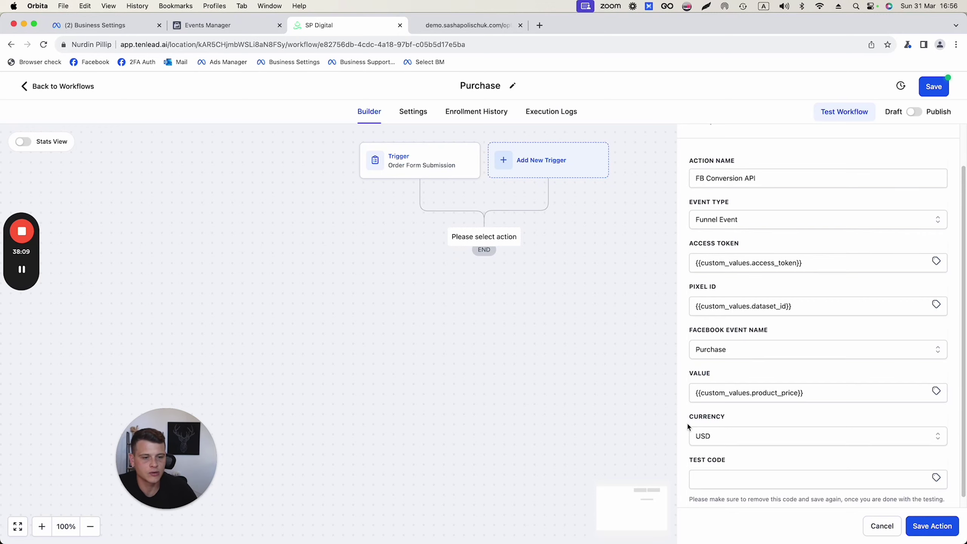
{"action": "scroll", "coordinate": [697, 422], "scroll_direction": "down", "scroll_amount": 1}
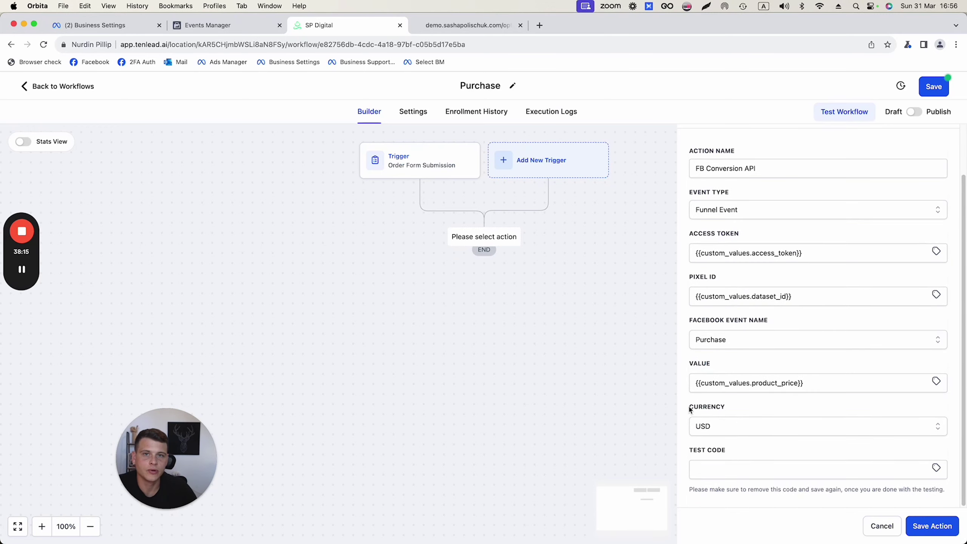
Save the Conversion API action, switch the Purchase workflow to Publish, save, and go back to Workflows
{"action": "left_click", "coordinate": [934, 530]}
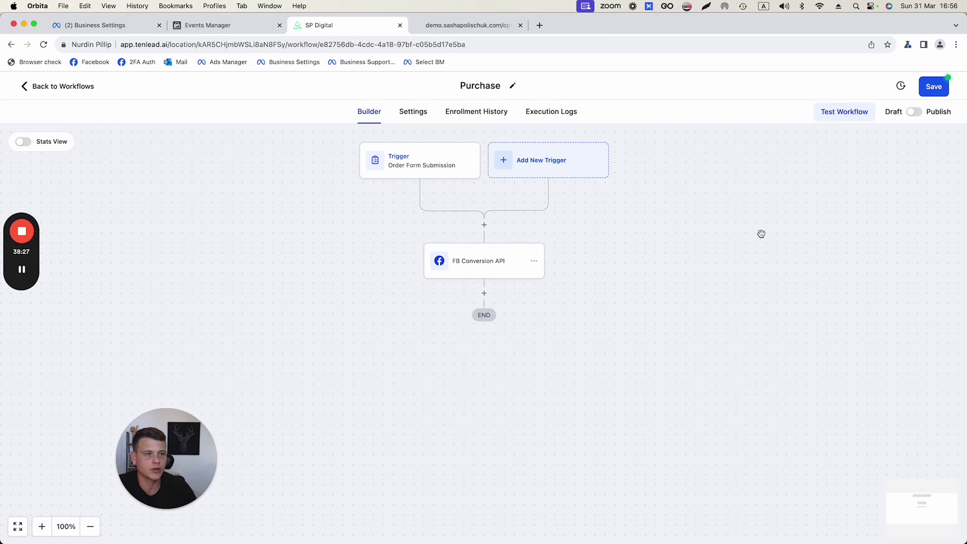
{"action": "left_click", "coordinate": [914, 112]}
{"action": "left_click", "coordinate": [932, 92]}
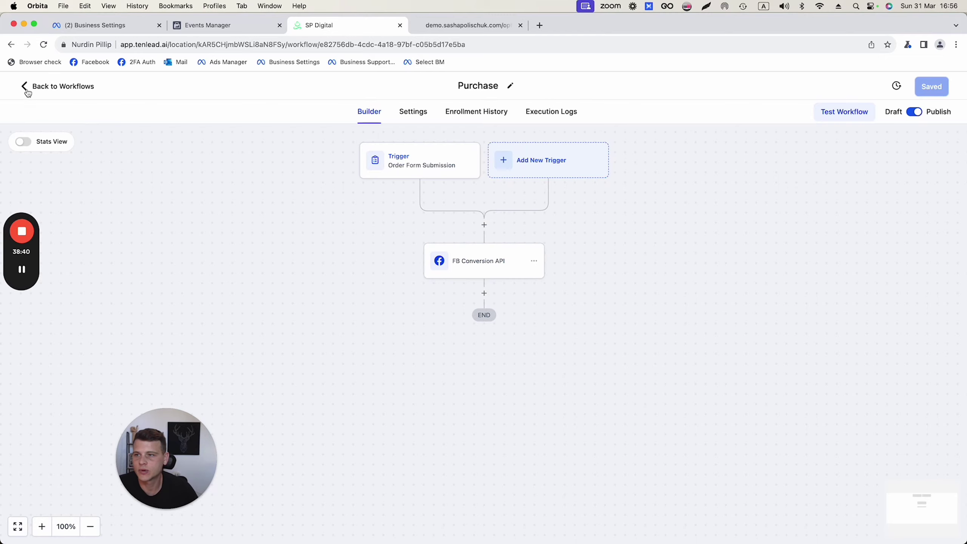
{"action": "left_click", "coordinate": [27, 90]}
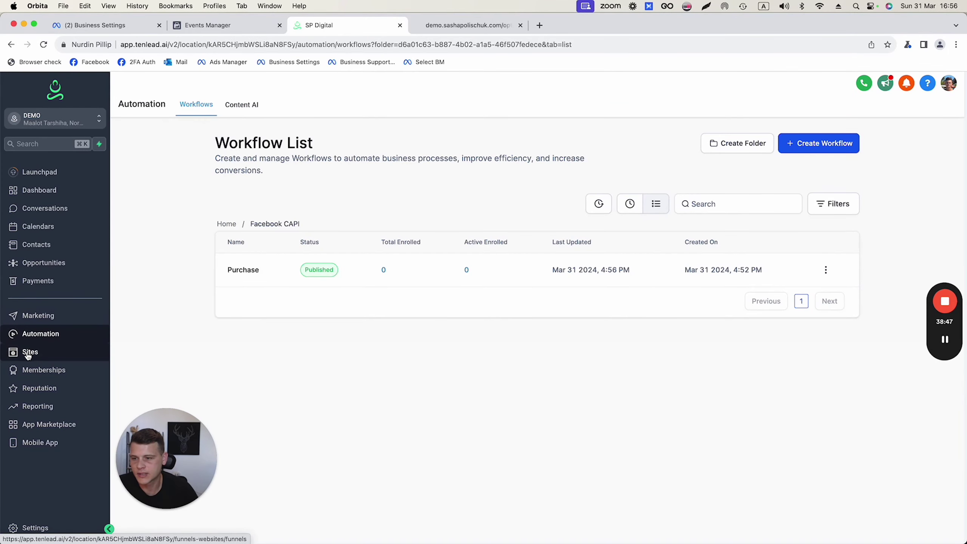
Open the Settings of the DEMO - 3 Step Funnel under Sites
{"action": "left_click", "coordinate": [38, 352]}
{"action": "left_click", "coordinate": [235, 254]}
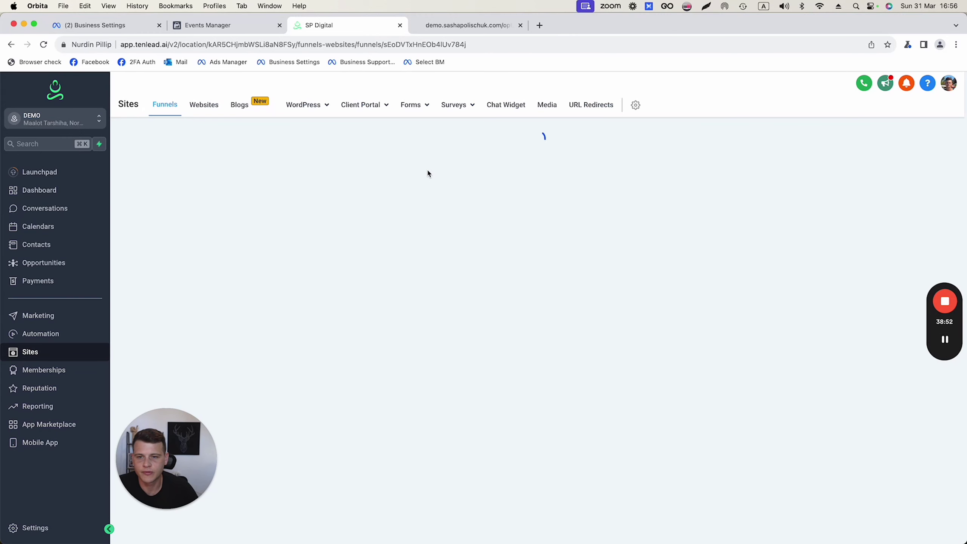
{"action": "left_click", "coordinate": [352, 167]}
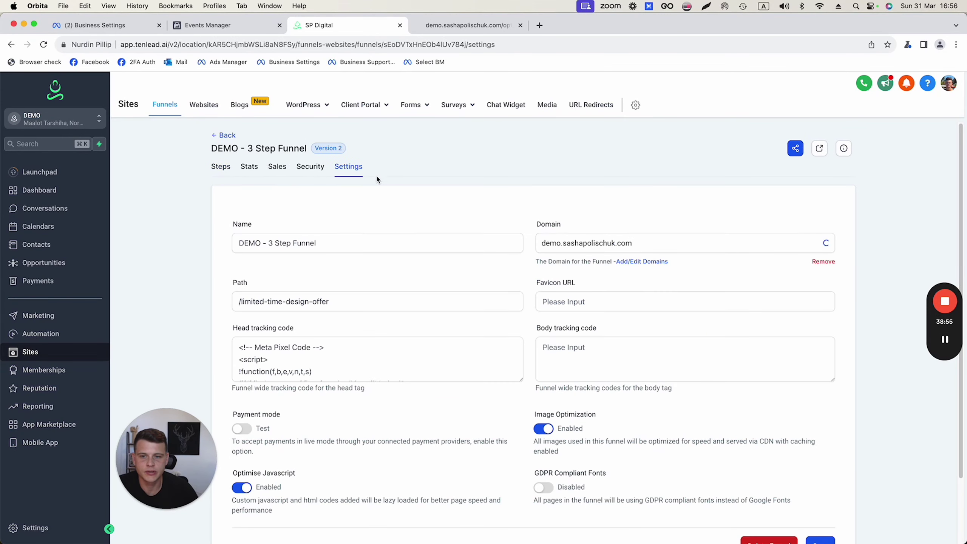
{"action": "scroll", "coordinate": [286, 309], "scroll_direction": "down", "scroll_amount": 2}
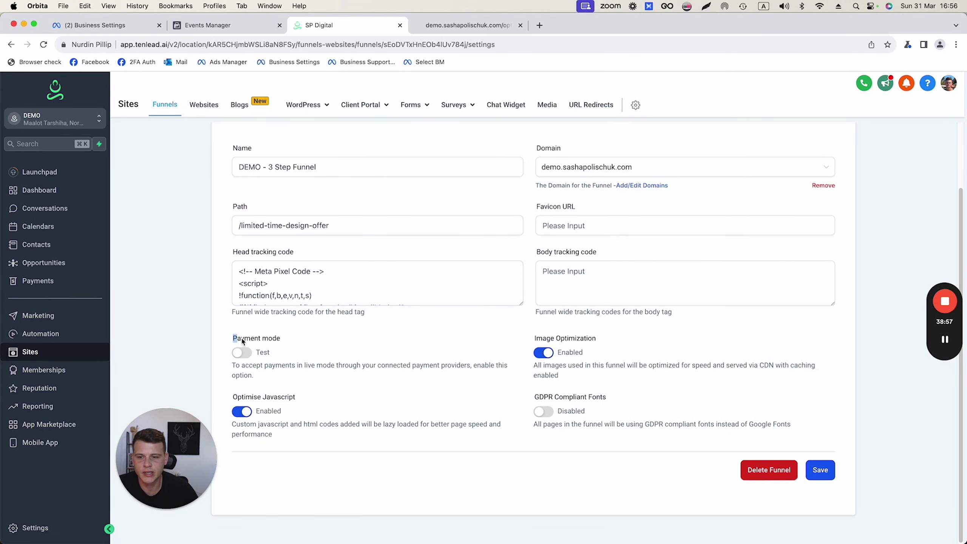
{"action": "left_click_drag", "start_coordinate": [232, 340], "coordinate": [276, 345]}
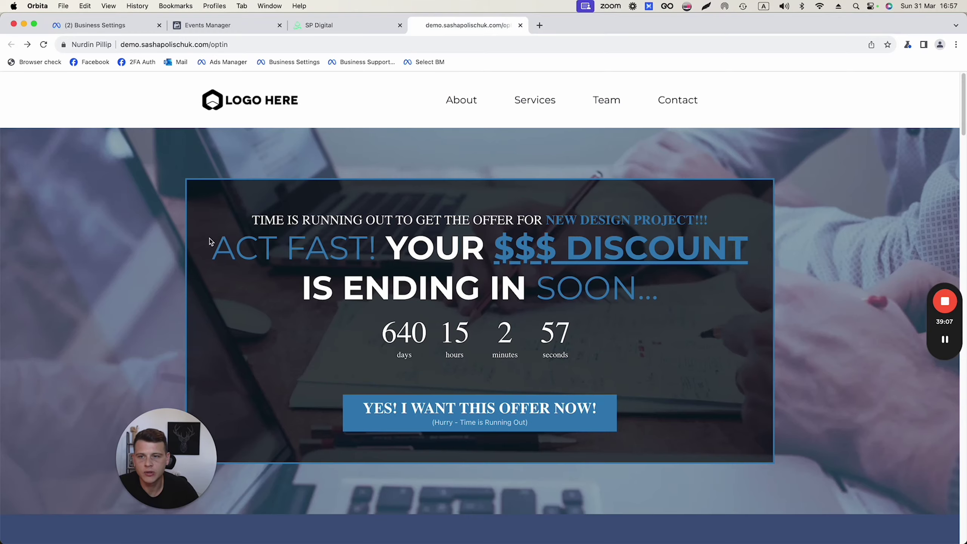
Open the offer's order form, autofill the shipping details, and continue to step 2
{"action": "scroll", "coordinate": [229, 244], "scroll_direction": "down", "scroll_amount": 2}
{"action": "scroll", "coordinate": [216, 255], "scroll_direction": "up", "scroll_amount": 2}
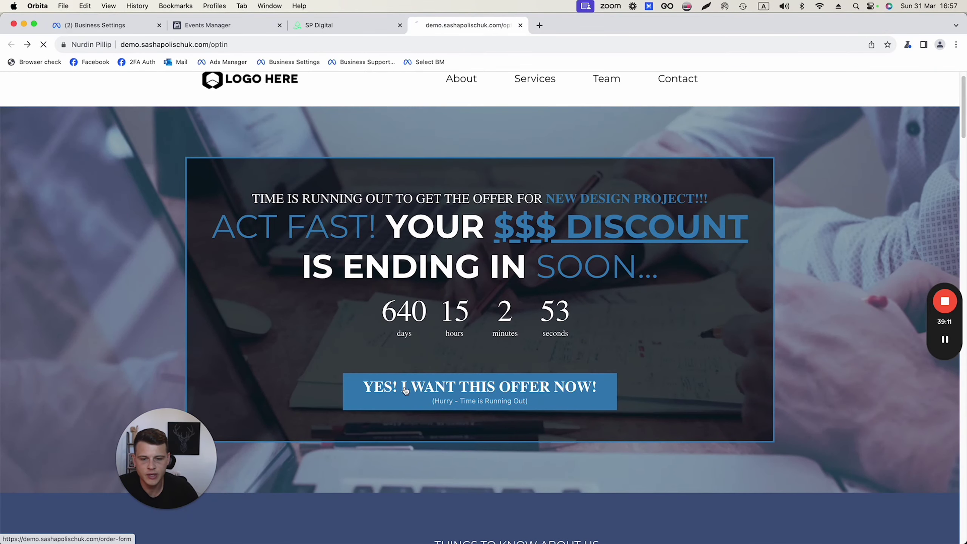
{"action": "left_click", "coordinate": [446, 387]}
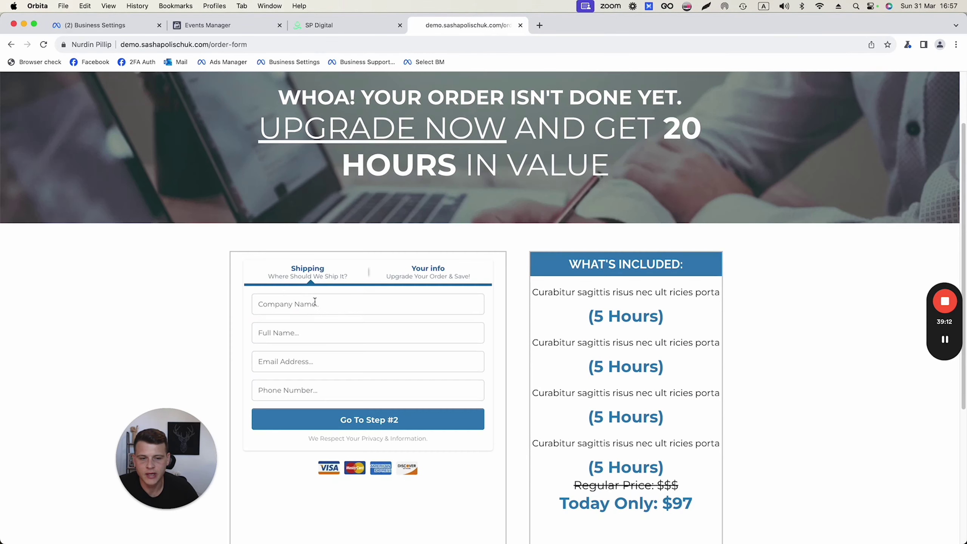
{"action": "scroll", "coordinate": [247, 265], "scroll_direction": "down", "scroll_amount": 3}
{"action": "scroll", "coordinate": [212, 247], "scroll_direction": "down", "scroll_amount": 1}
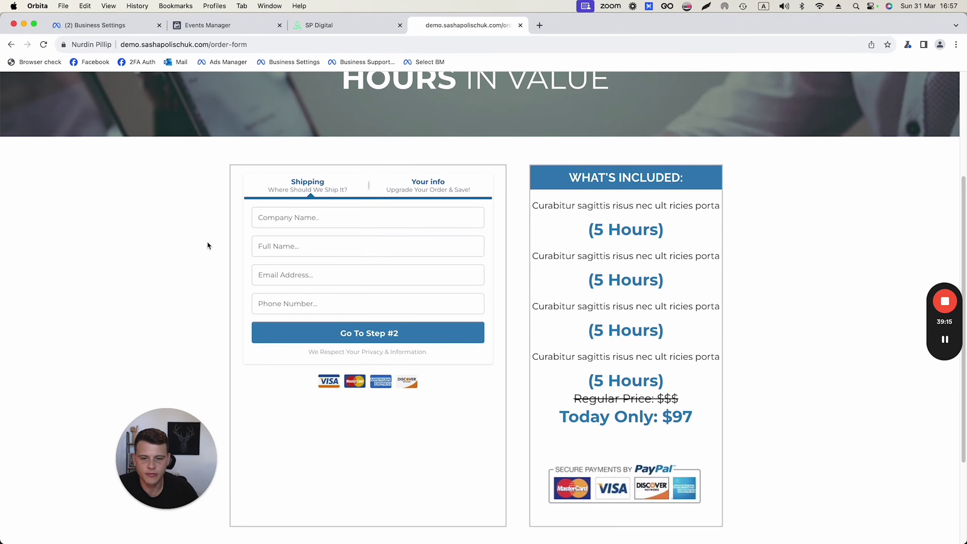
{"action": "left_click", "coordinate": [295, 224]}
{"action": "left_click", "coordinate": [311, 246]}
{"action": "left_click", "coordinate": [293, 252]}
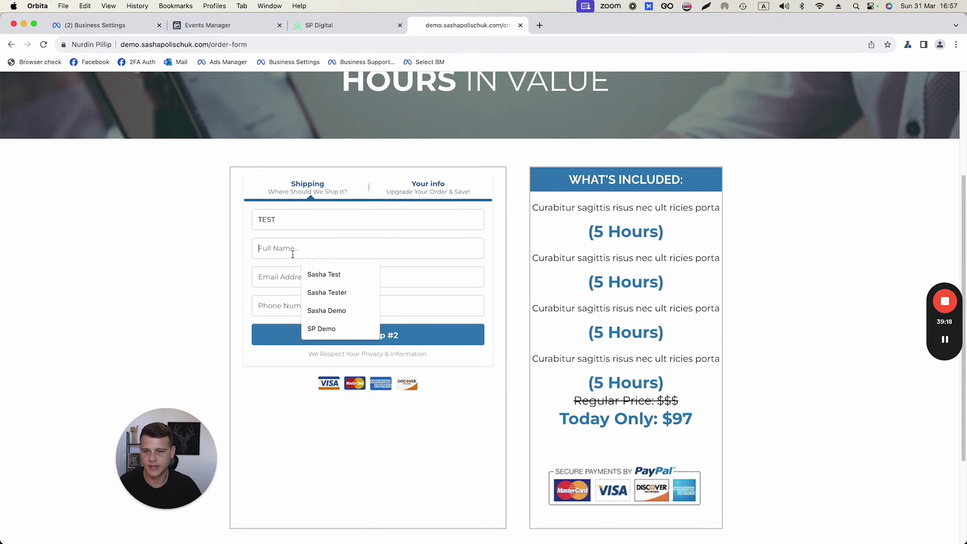
{"action": "left_click", "coordinate": [324, 274]}
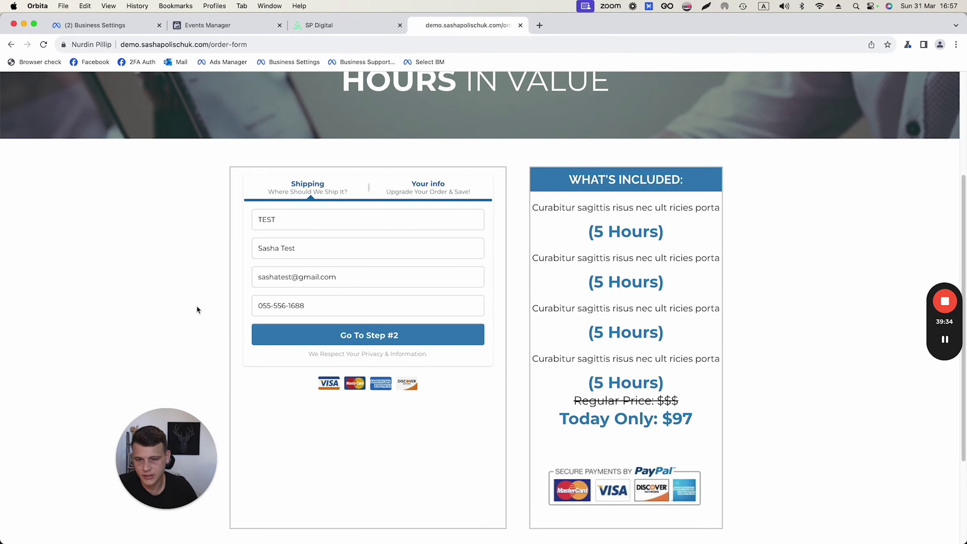
{"action": "left_click", "coordinate": [263, 337]}
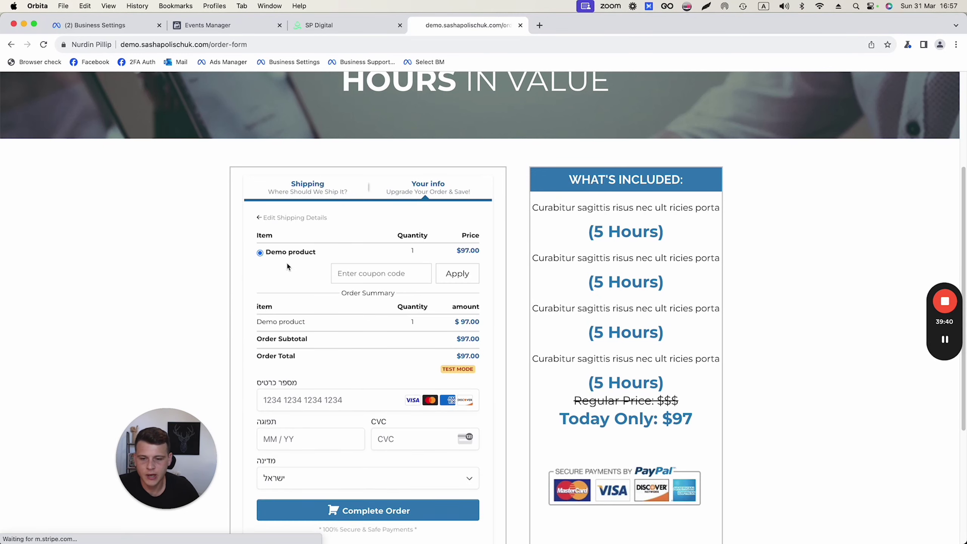
{"action": "scroll", "coordinate": [286, 263], "scroll_direction": "down", "scroll_amount": 2}
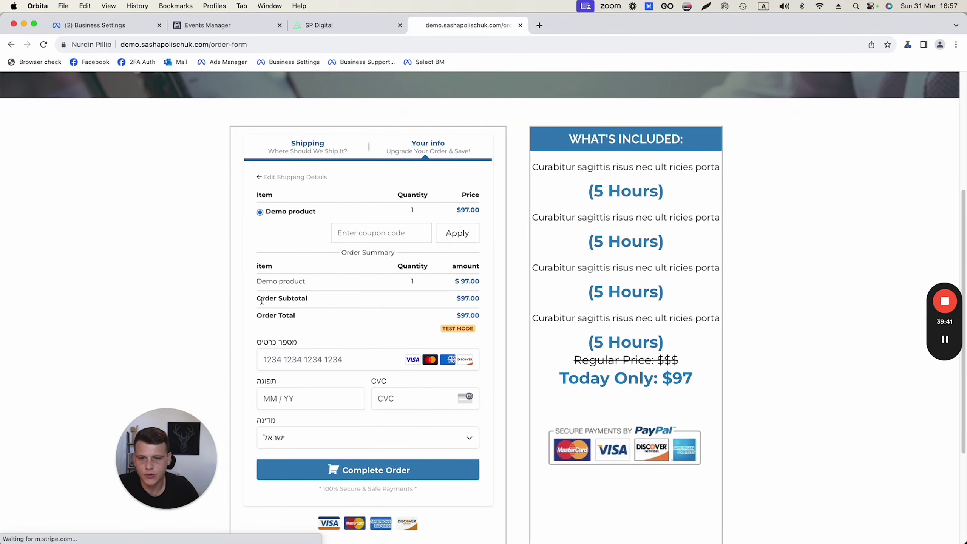
{"action": "left_click", "coordinate": [267, 361]}
{"action": "type", "text": "4242"}
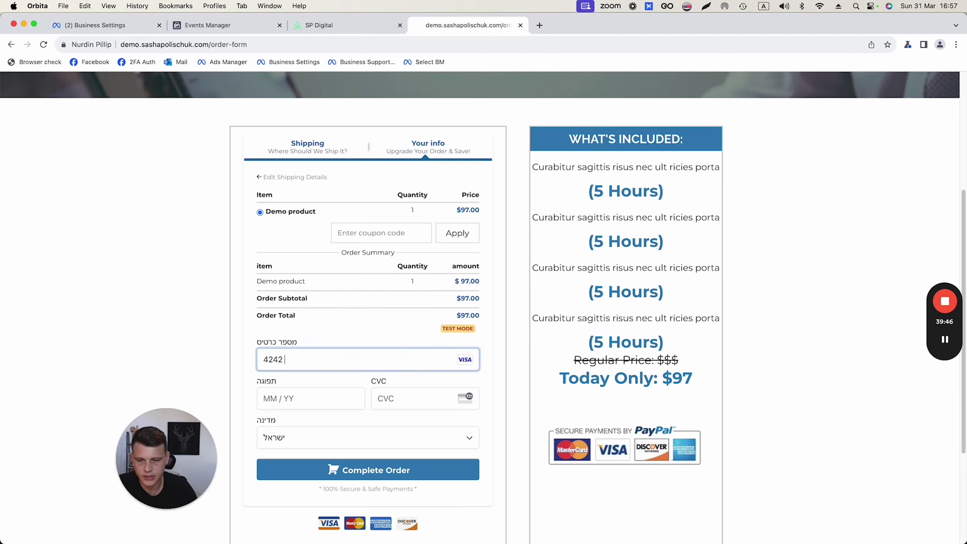
{"action": "type", "text": "424242424242 42"}
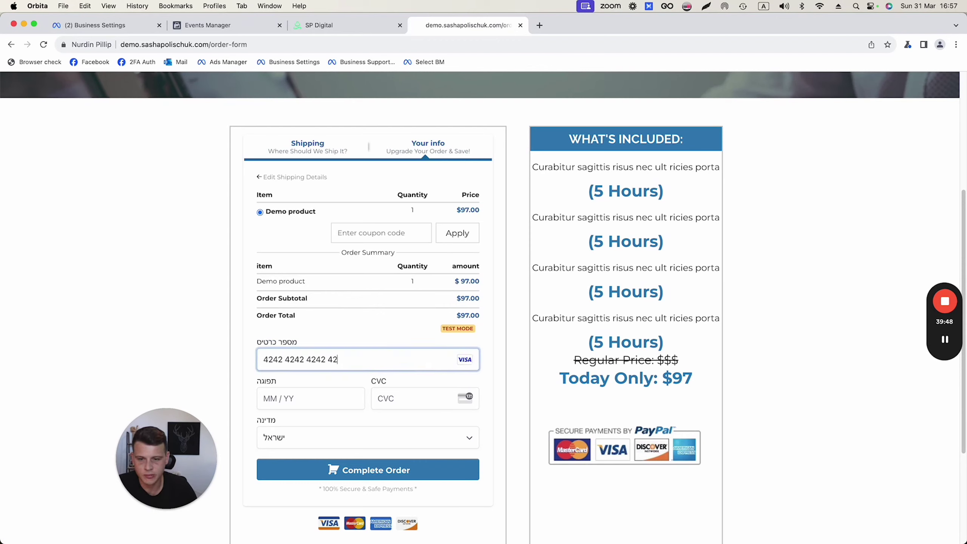
{"action": "type", "text": "0126"}
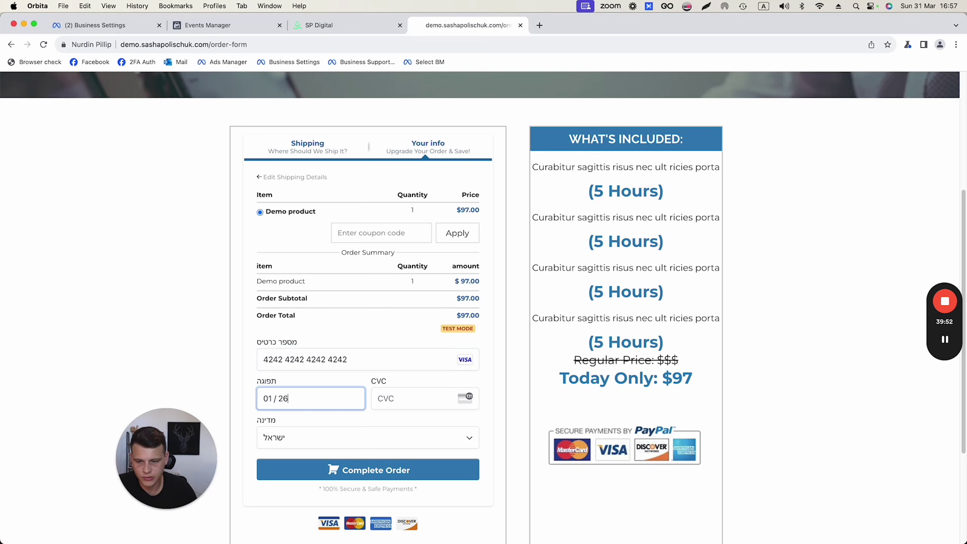
{"action": "left_click", "coordinate": [408, 399]}
{"action": "type", "text": "123"}
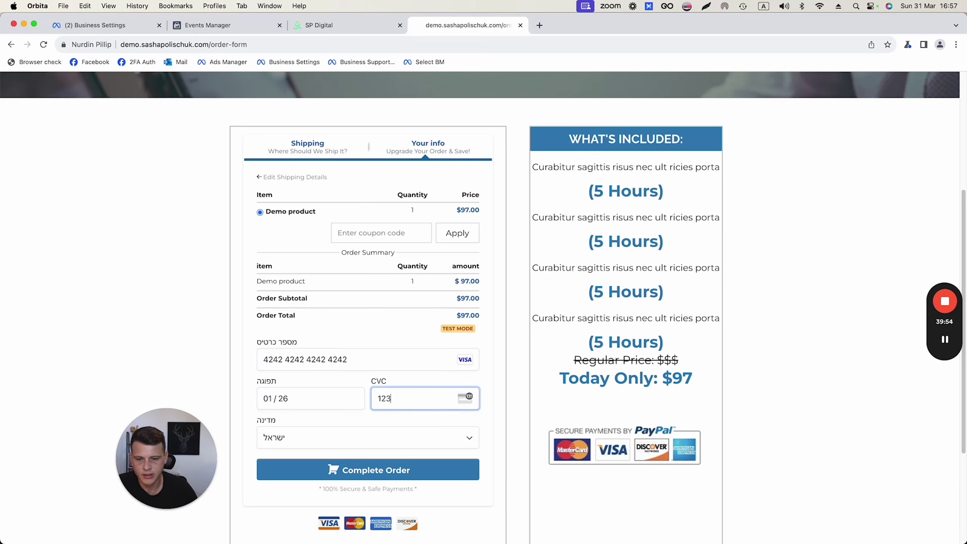
{"action": "left_click", "coordinate": [248, 359]}
{"action": "scroll", "coordinate": [248, 359], "scroll_direction": "down", "scroll_amount": 1}
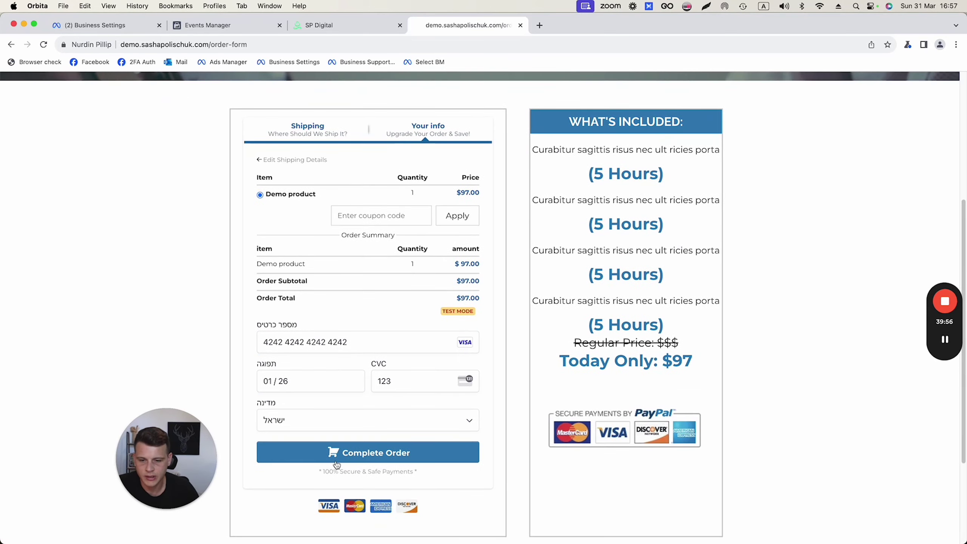
{"action": "left_click", "coordinate": [354, 452]}
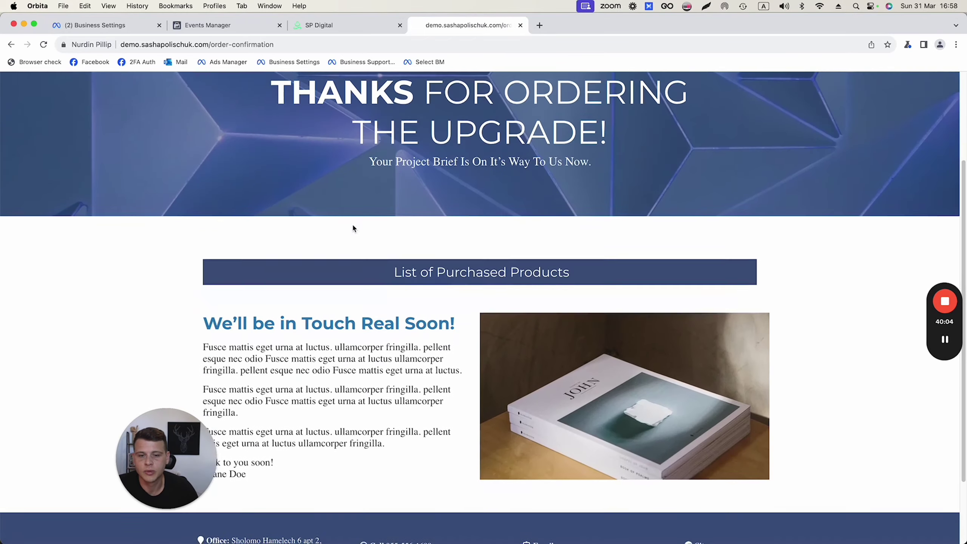
{"action": "scroll", "coordinate": [352, 223], "scroll_direction": "down", "scroll_amount": 3}
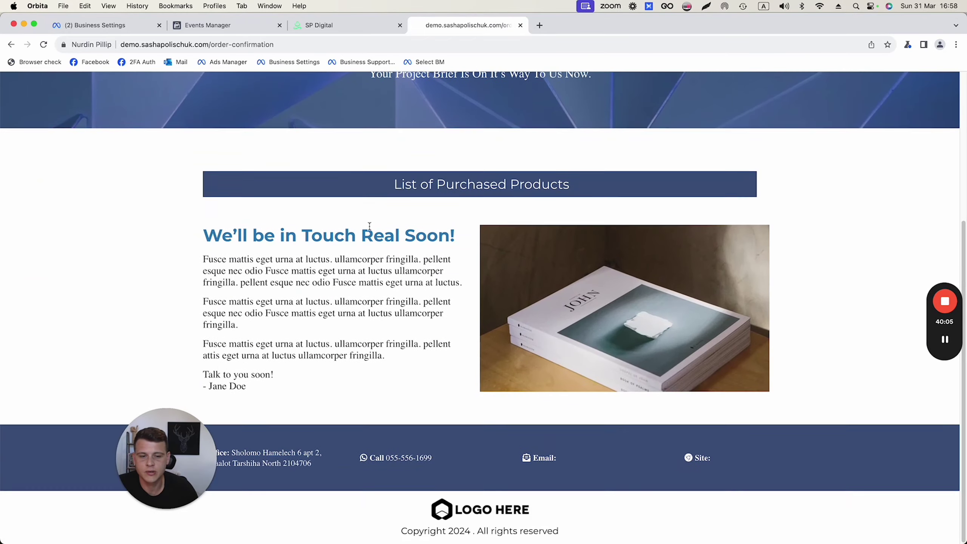
{"action": "scroll", "coordinate": [342, 225], "scroll_direction": "up", "scroll_amount": 6}
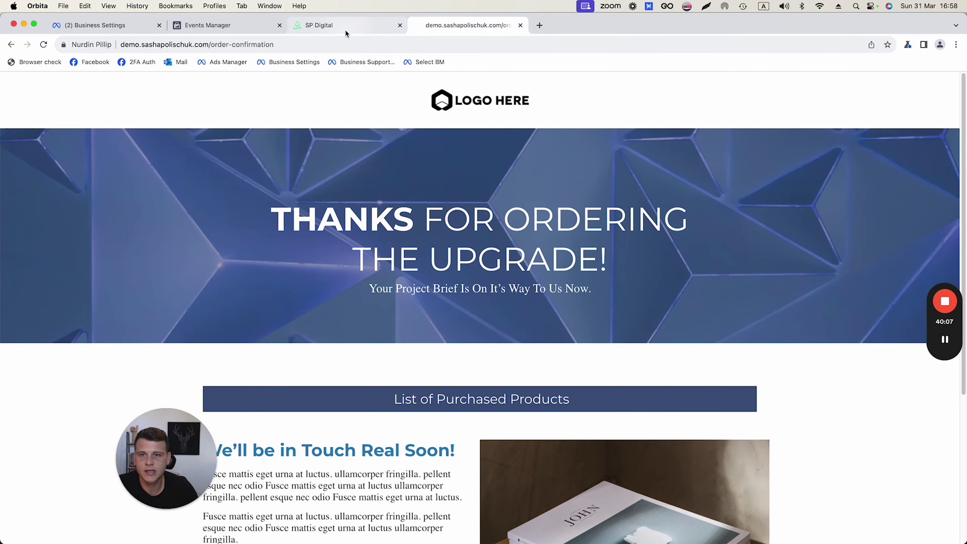
Open the Purchase workflow in the Facebook CAPI folder under Automation > Workflows
{"action": "left_click", "coordinate": [345, 28]}
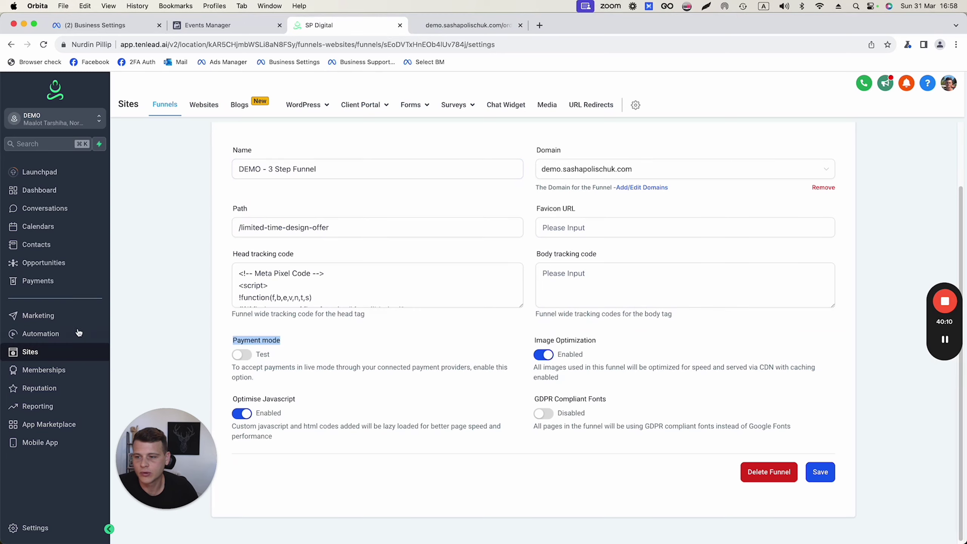
{"action": "left_click", "coordinate": [44, 335]}
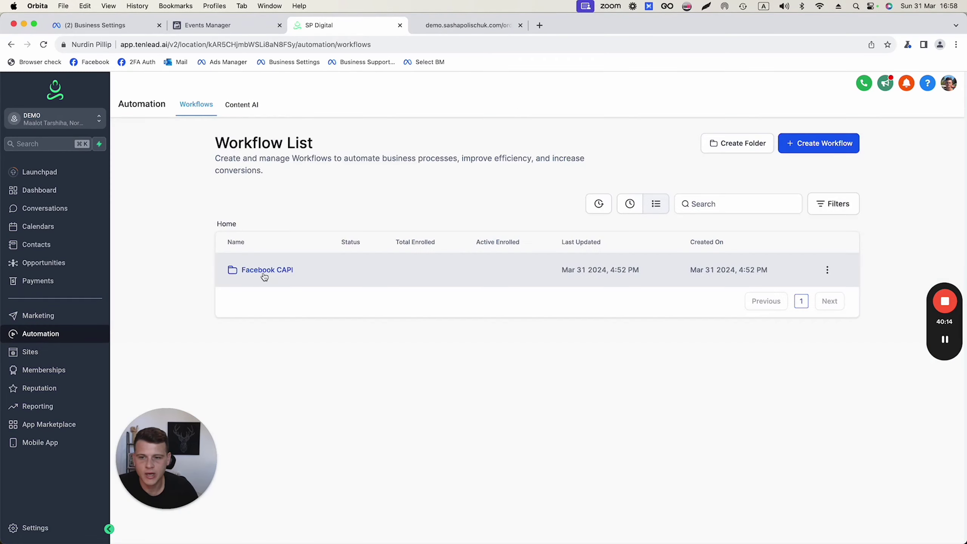
{"action": "left_click", "coordinate": [268, 273]}
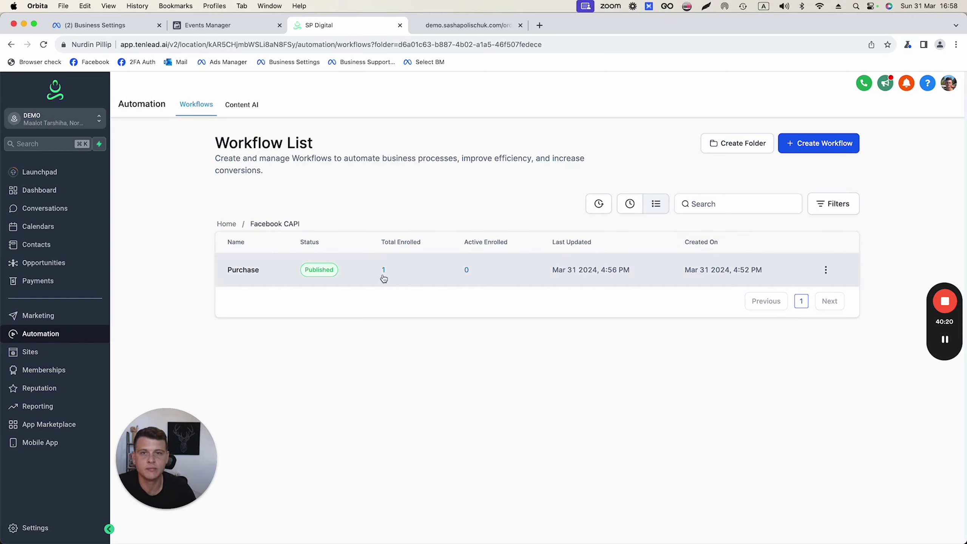
{"action": "left_click", "coordinate": [246, 270]}
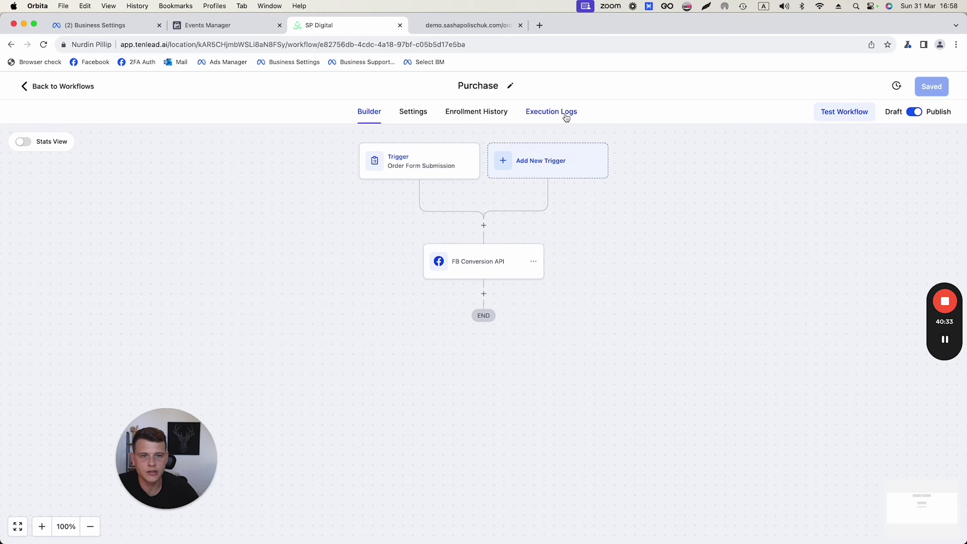
Check the Execution Logs for the executed Conversion API event and its user data, then return to Builder
{"action": "left_click", "coordinate": [566, 116]}
{"action": "left_click_drag", "start_coordinate": [449, 297], "coordinate": [477, 298]}
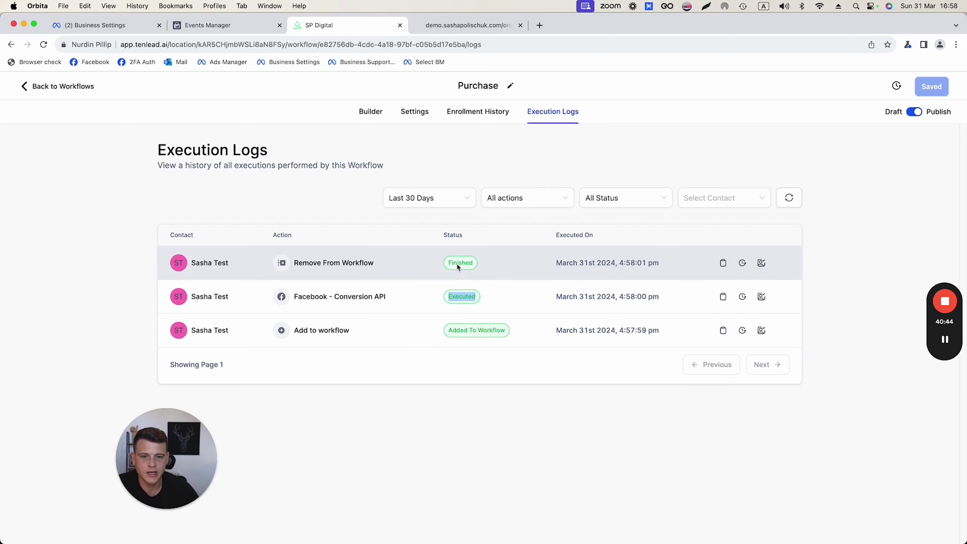
{"action": "left_click", "coordinate": [722, 297]}
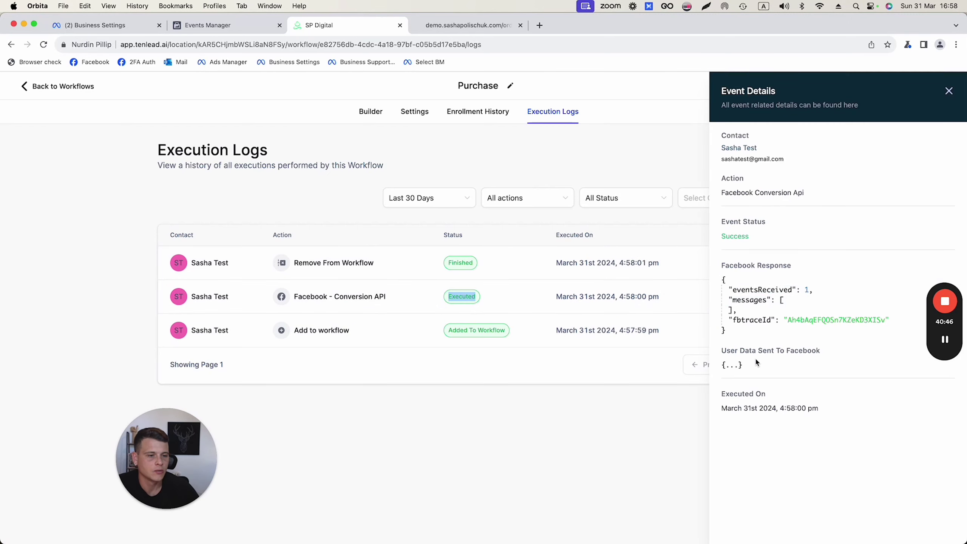
{"action": "left_click", "coordinate": [731, 365]}
{"action": "scroll", "coordinate": [795, 328], "scroll_direction": "down", "scroll_amount": 3}
{"action": "scroll", "coordinate": [799, 336], "scroll_direction": "up", "scroll_amount": 3}
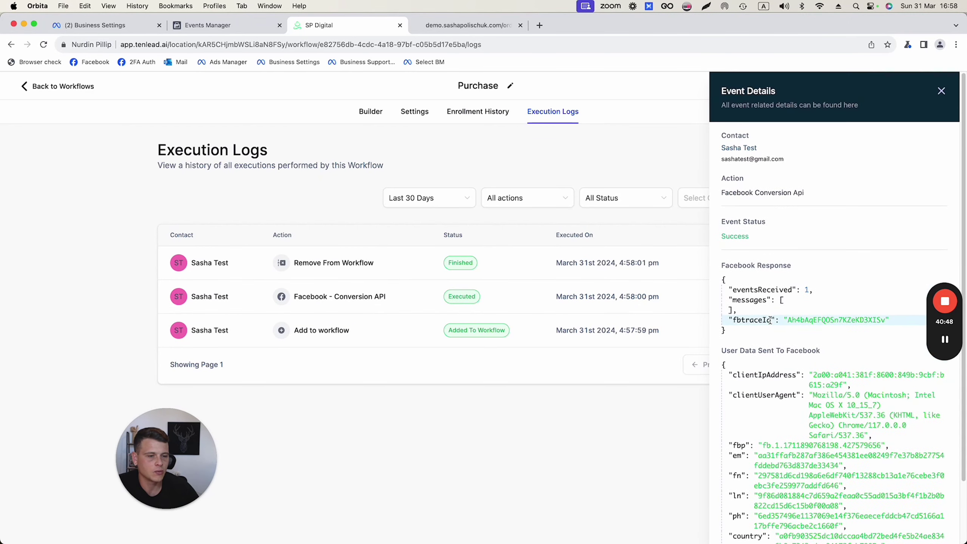
{"action": "left_click", "coordinate": [939, 93]}
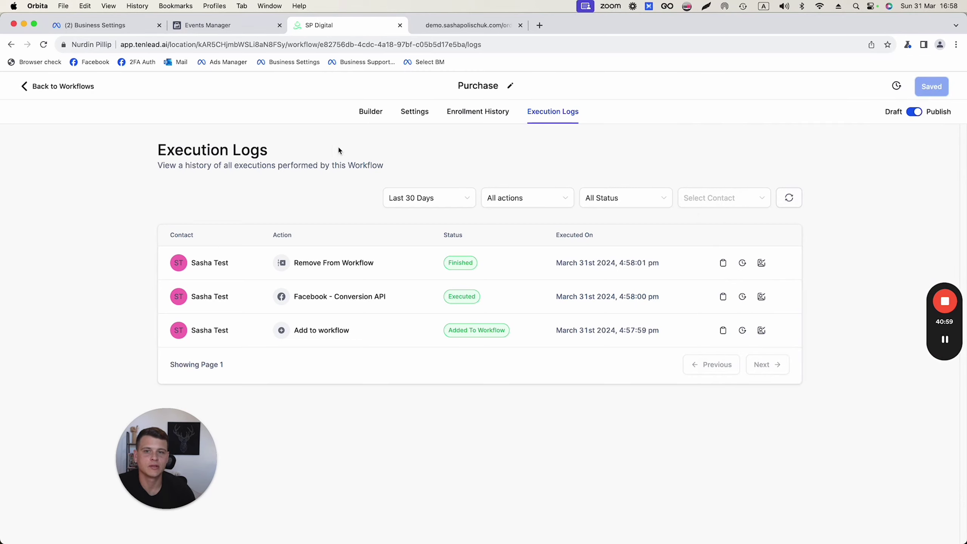
{"action": "left_click", "coordinate": [369, 117]}
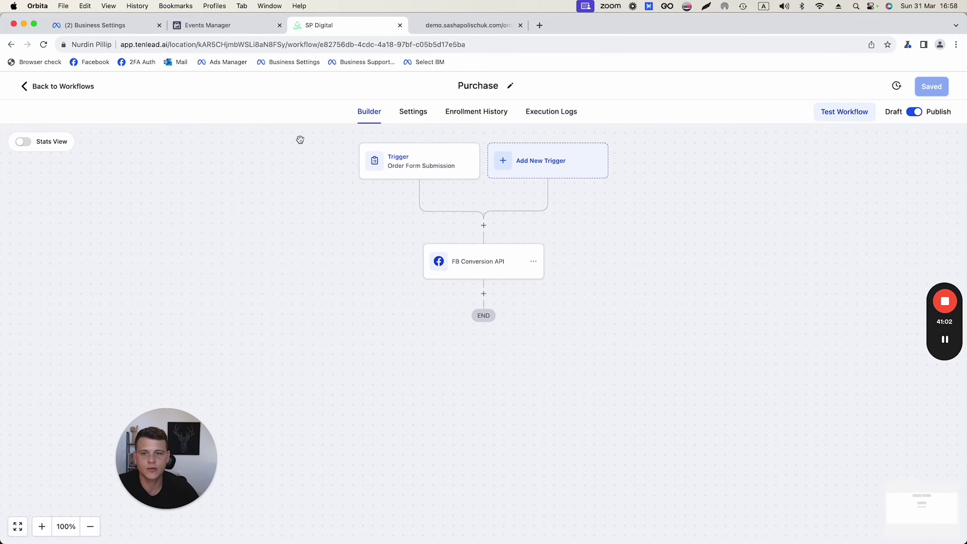
Turn on Allow re-entry in the Purchase workflow's Settings and save
{"action": "left_click", "coordinate": [415, 116]}
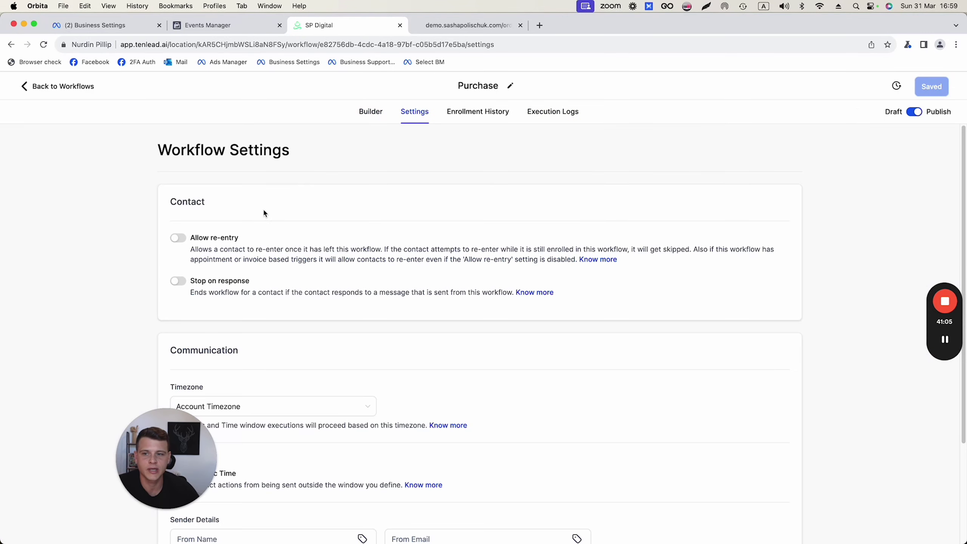
{"action": "scroll", "coordinate": [176, 236], "scroll_direction": "down", "scroll_amount": 1}
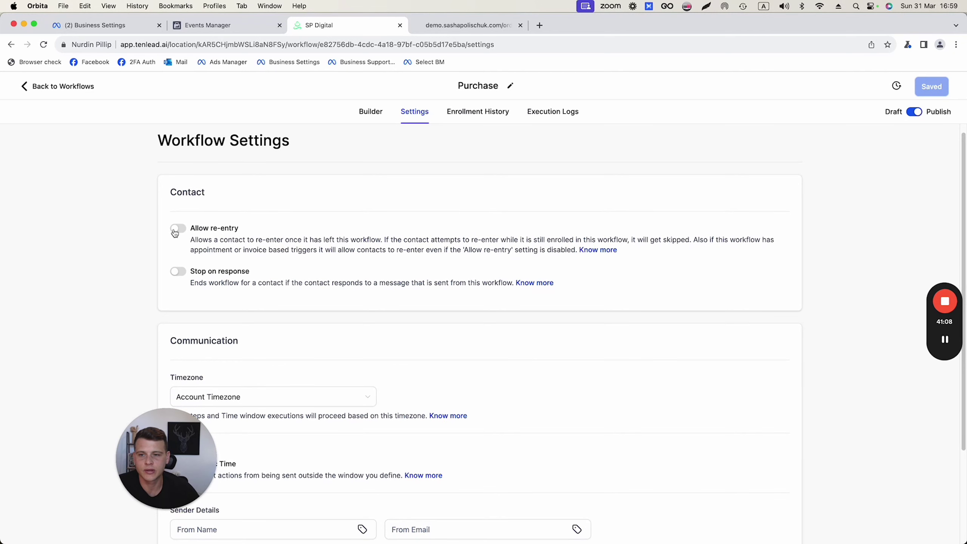
{"action": "left_click", "coordinate": [177, 229]}
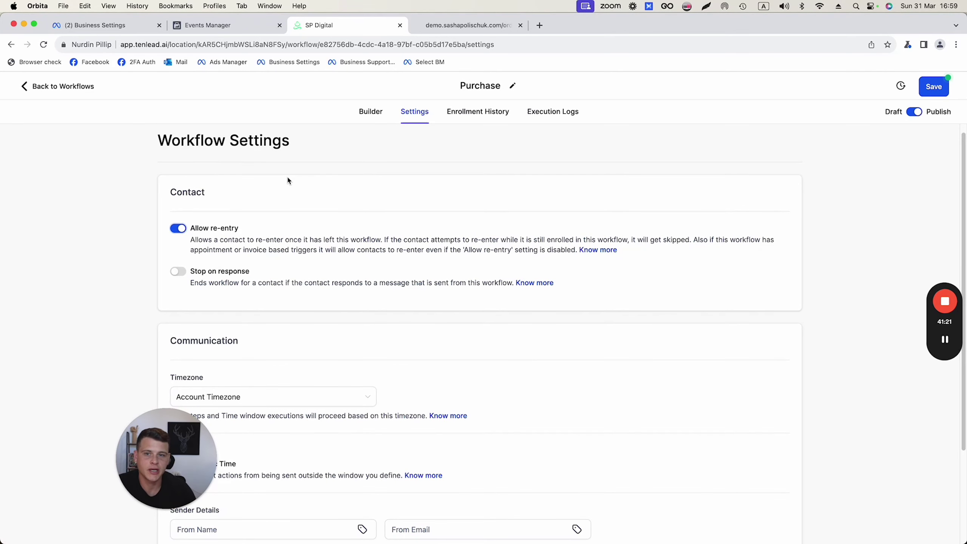
{"action": "left_click", "coordinate": [930, 91]}
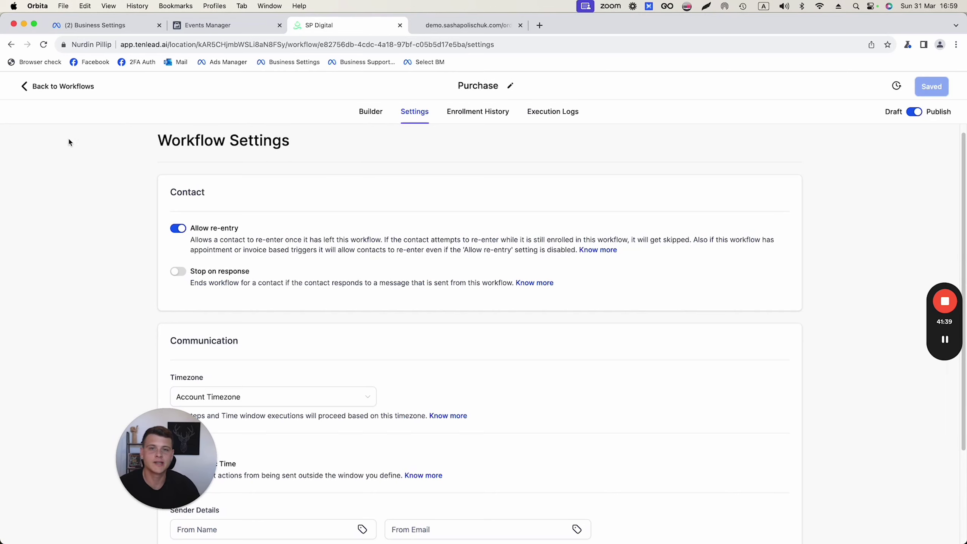